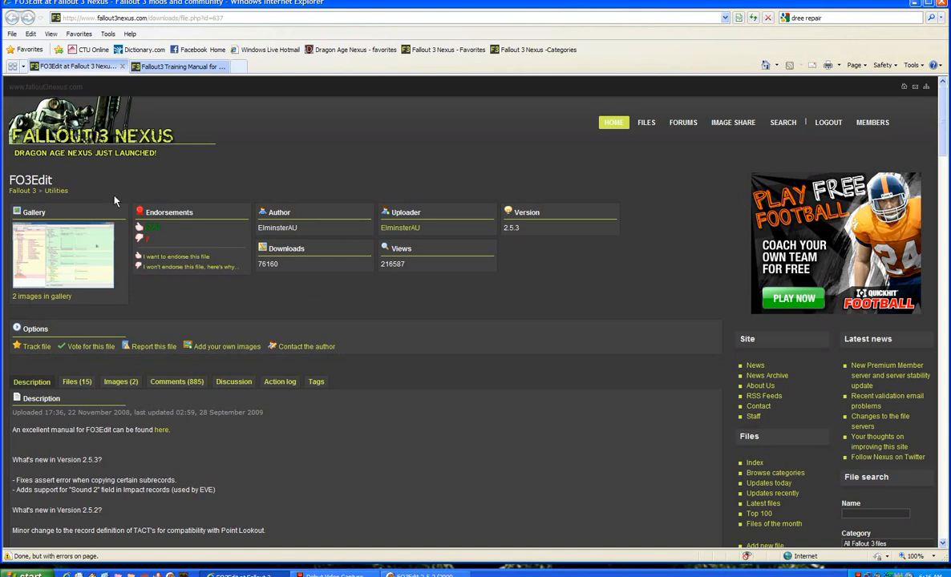
- Show the Fallout 3 Nexus download page of the FO3Edit training manual
click(170, 67)
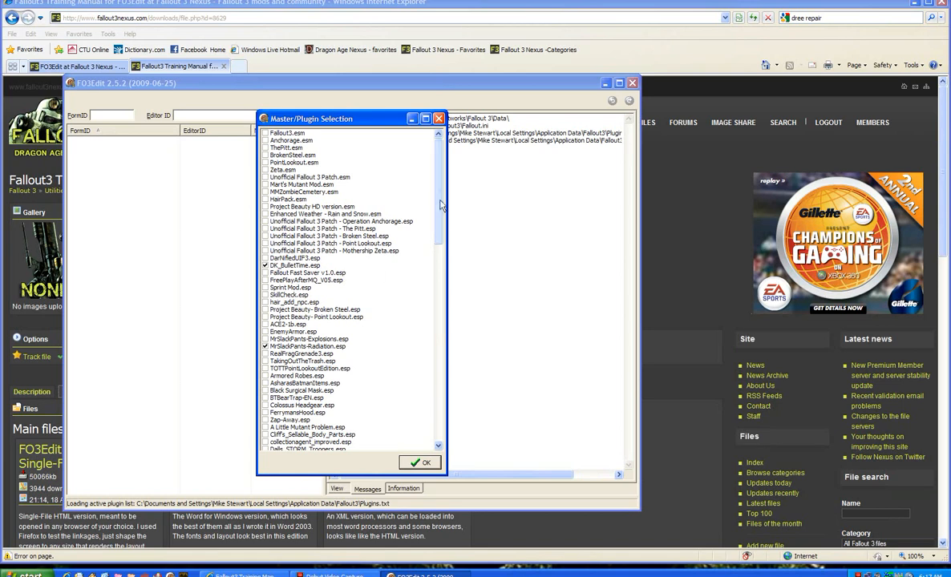
- In FO3Edit, load the ticked plugins, including DK_BulletTime.esp, MrSlackPants-Radiation.esp and BA_InventorySorterVanilla.esp, and maximize the window
drag(440, 194, 433, 399)
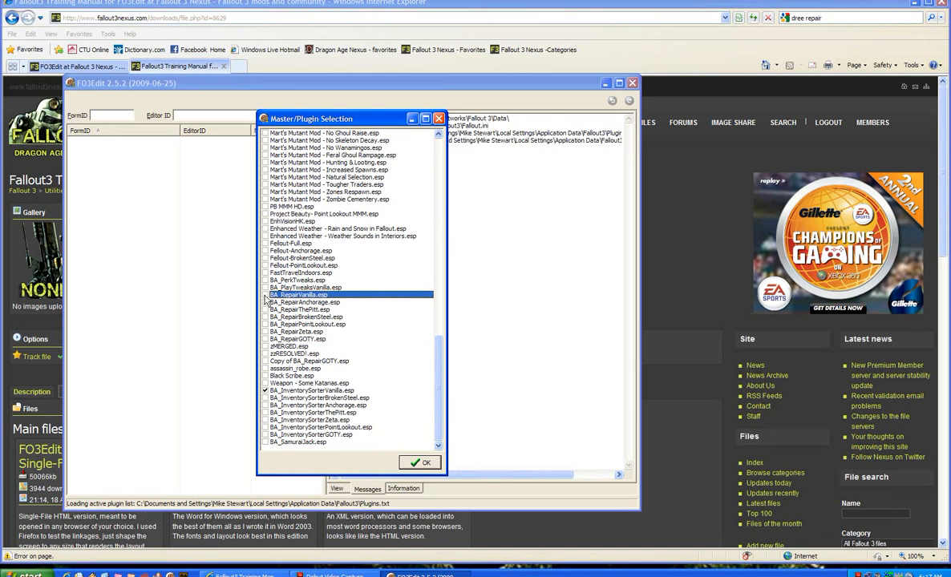
click(280, 391)
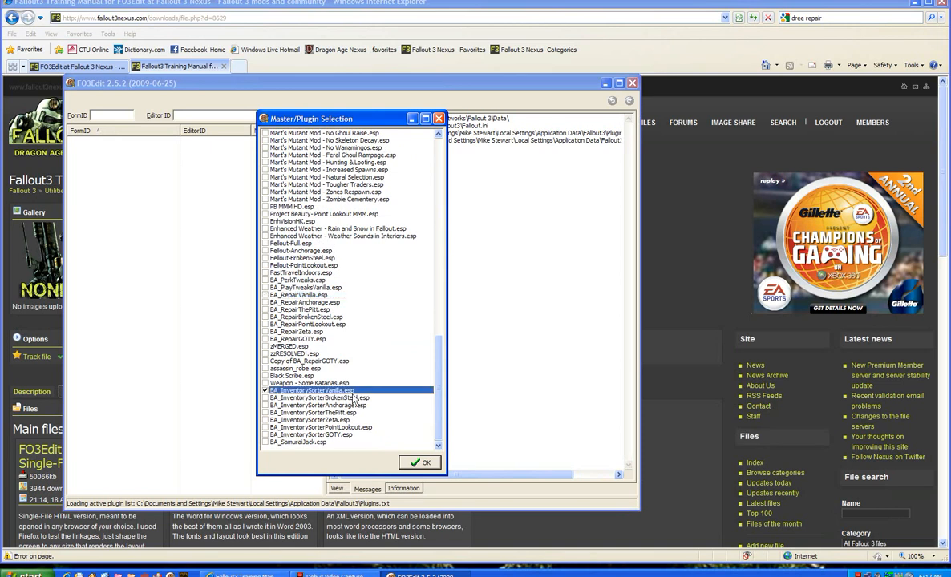
click(420, 464)
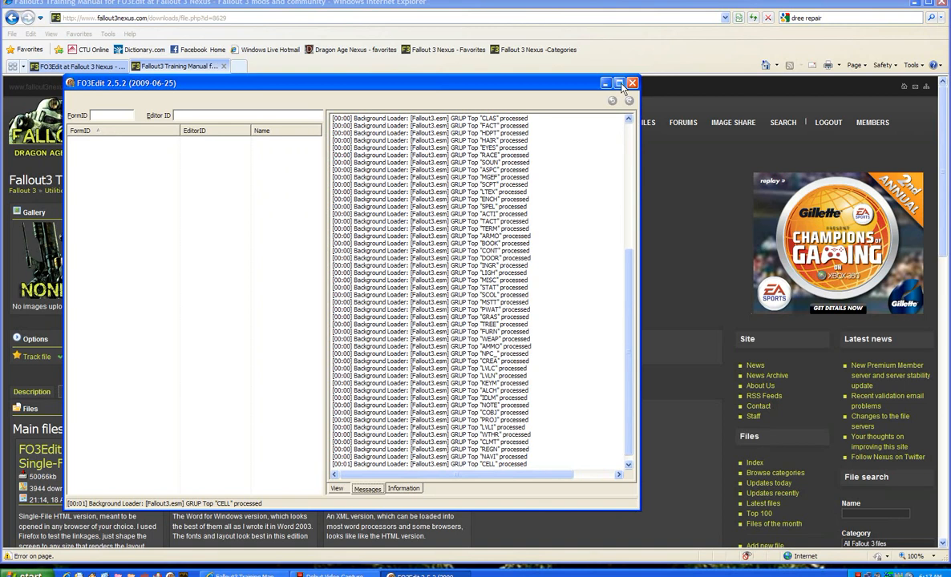
click(620, 83)
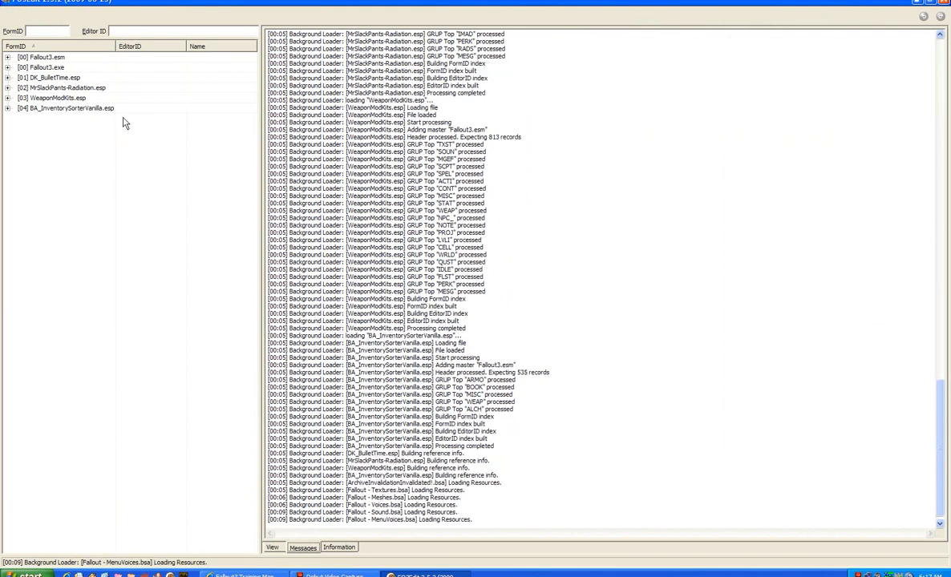
- Expand BA_InventorySorterVanilla.esp and MrSlackPants-Radiation.esp, and compare the RadAway ingestible's name and effects across the loaded plugins
double_click(48, 110)
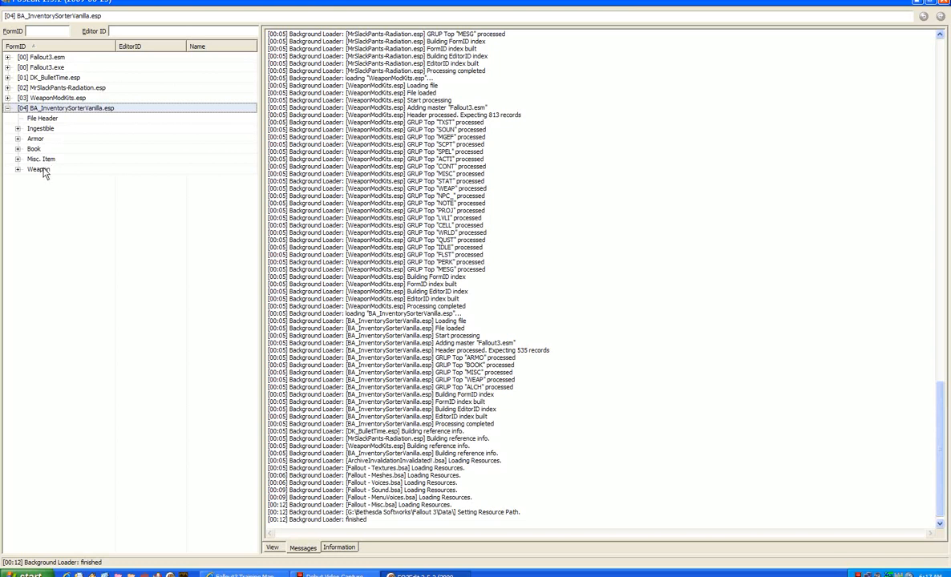
click(62, 88)
double_click(63, 90)
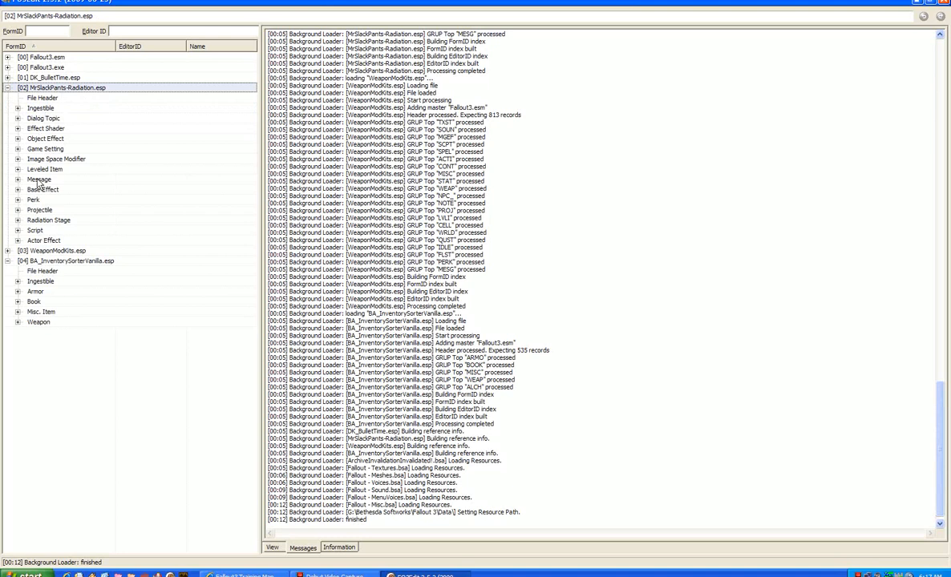
double_click(42, 109)
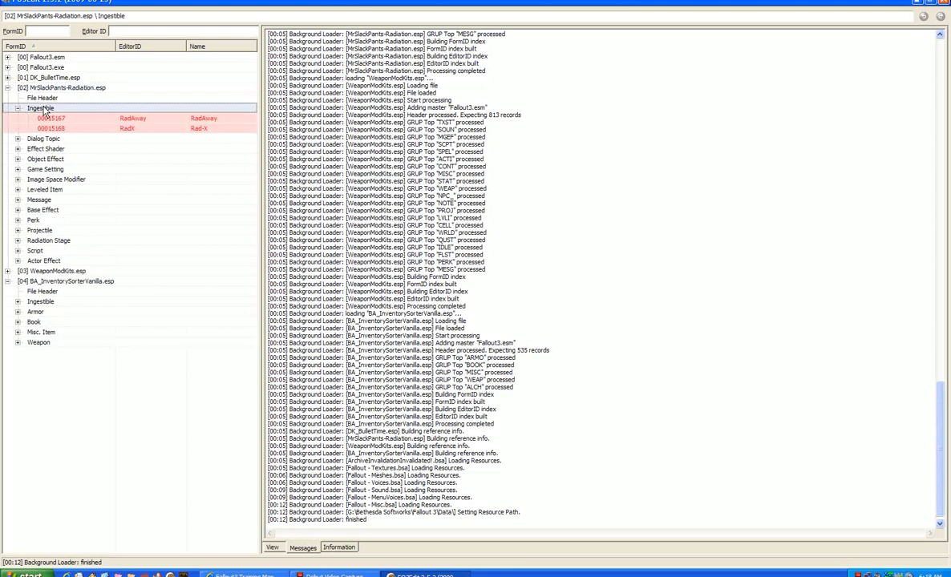
click(148, 123)
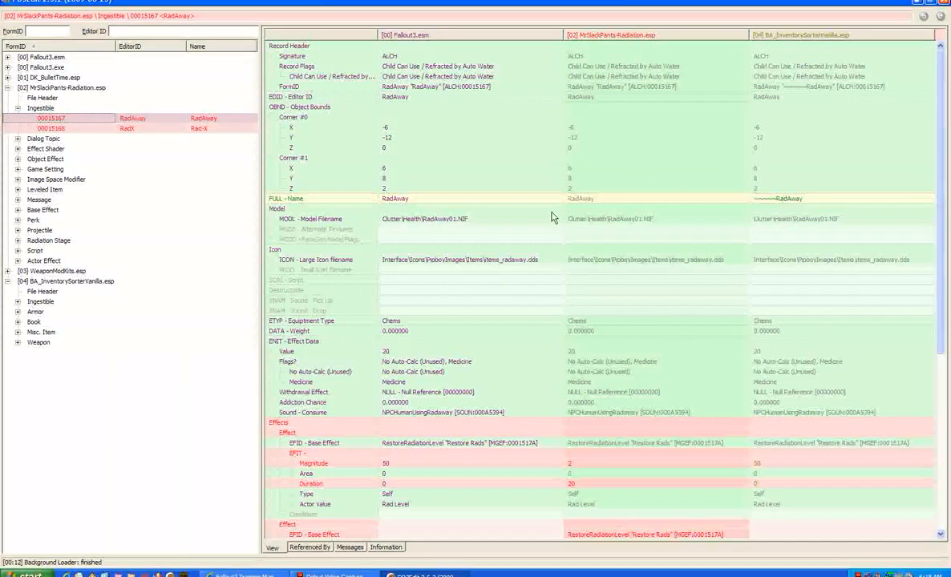
scroll(945, 276, down, 4)
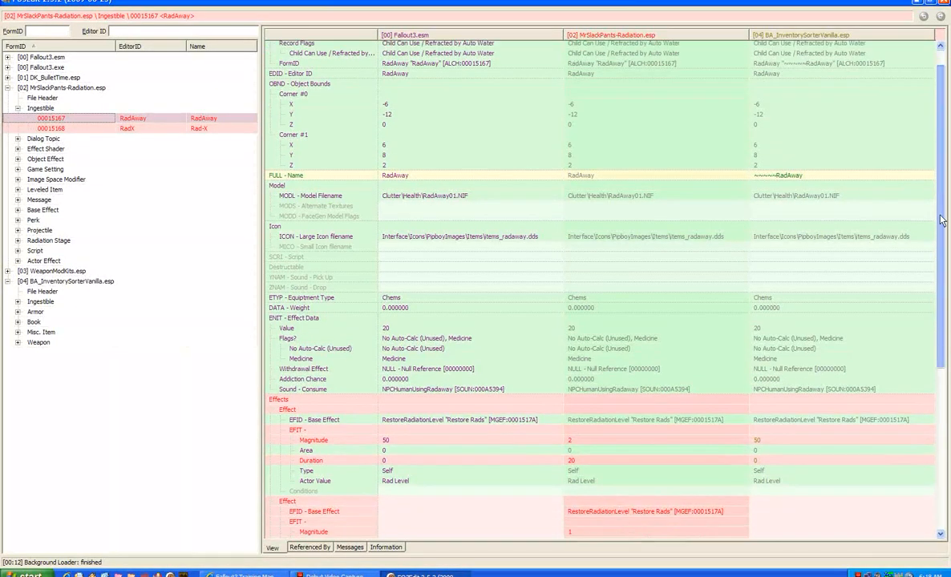
drag(945, 276, 940, 199)
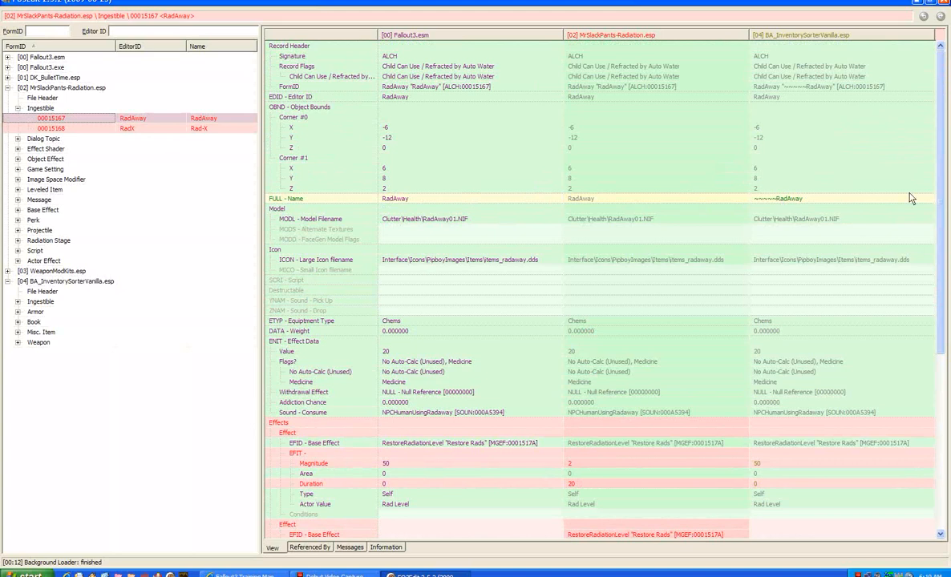
drag(942, 163, 943, 358)
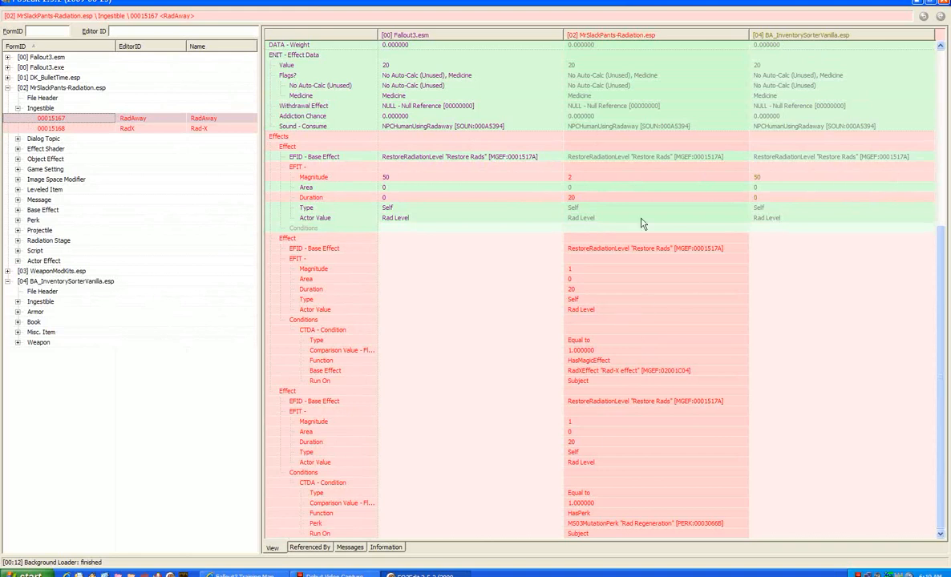
- Copy MrSlackPants-Radiation.esp's RadAway record as an override into a new module named badass, accepting Fallout3.esm and MrSlackPants-Radiation.esp as masters
right_click(159, 119)
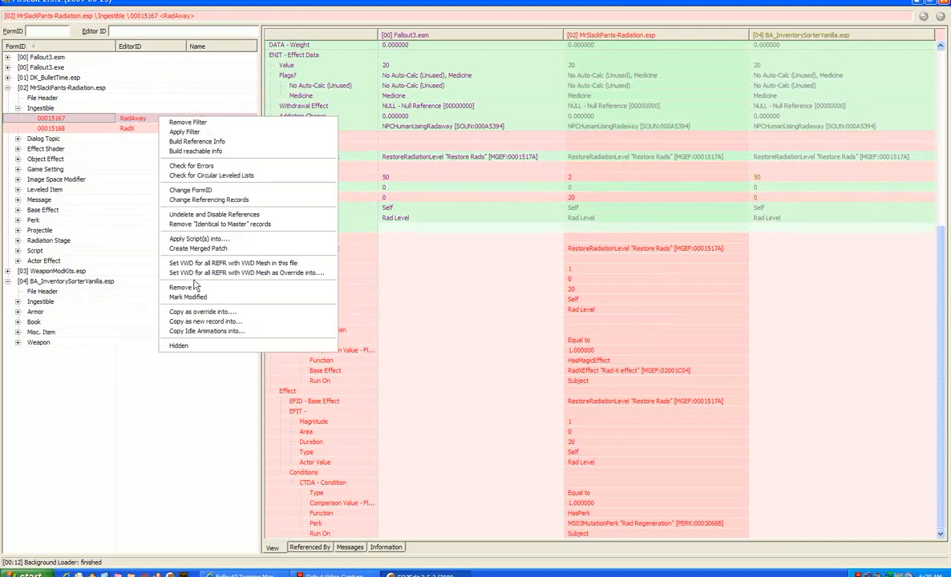
click(186, 288)
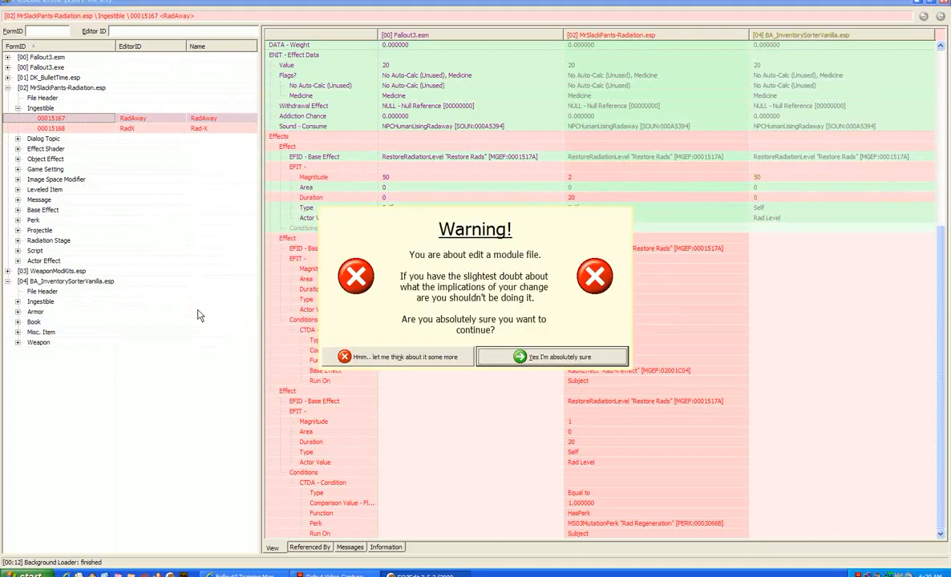
click(534, 358)
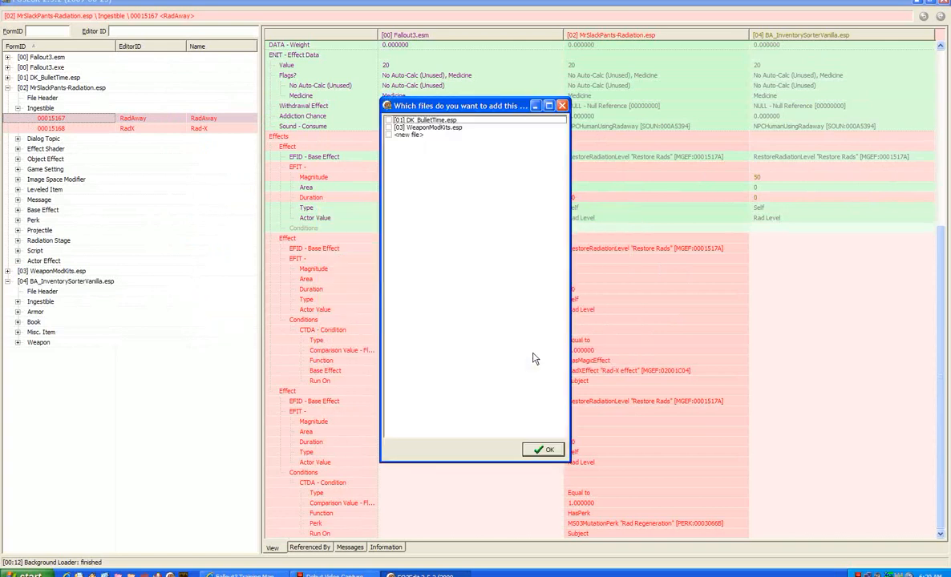
click(390, 138)
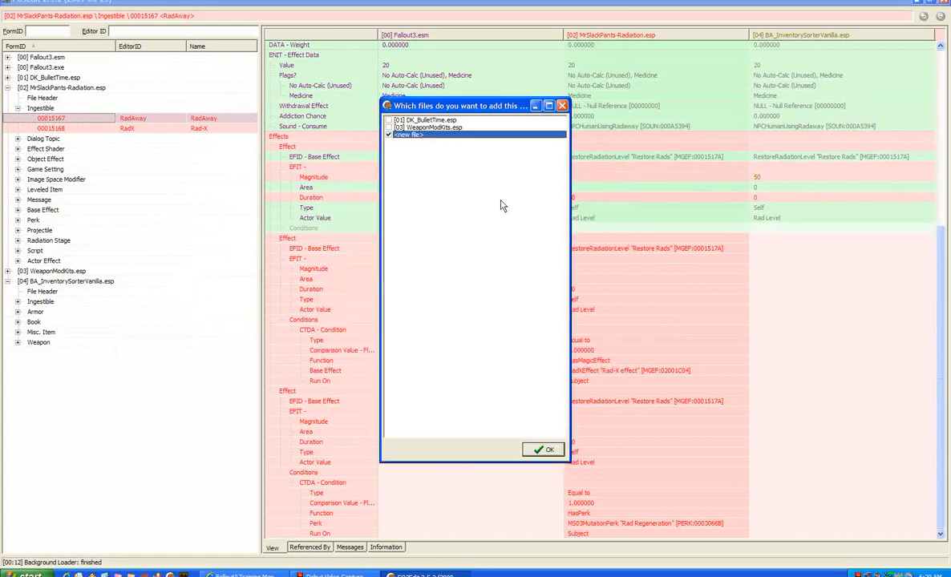
click(545, 450)
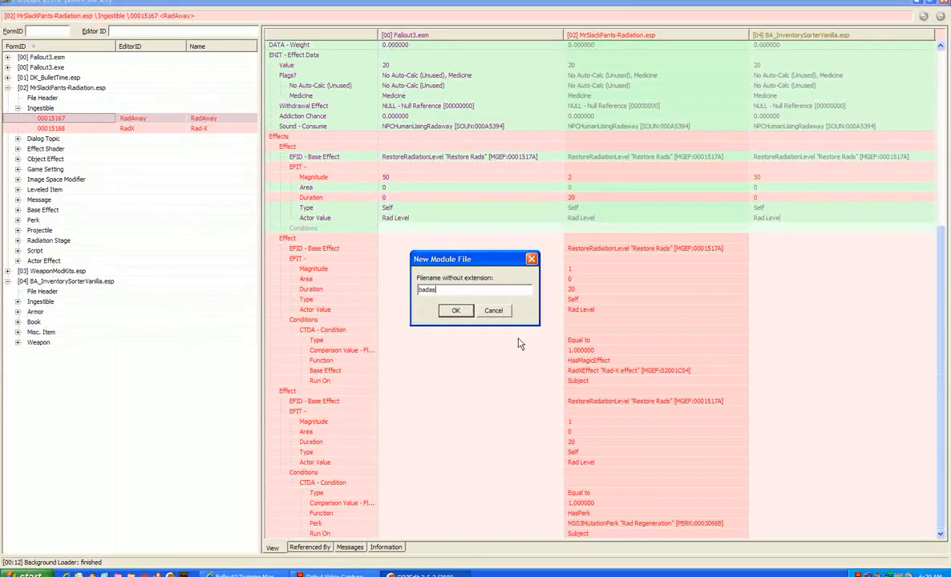
click(454, 312)
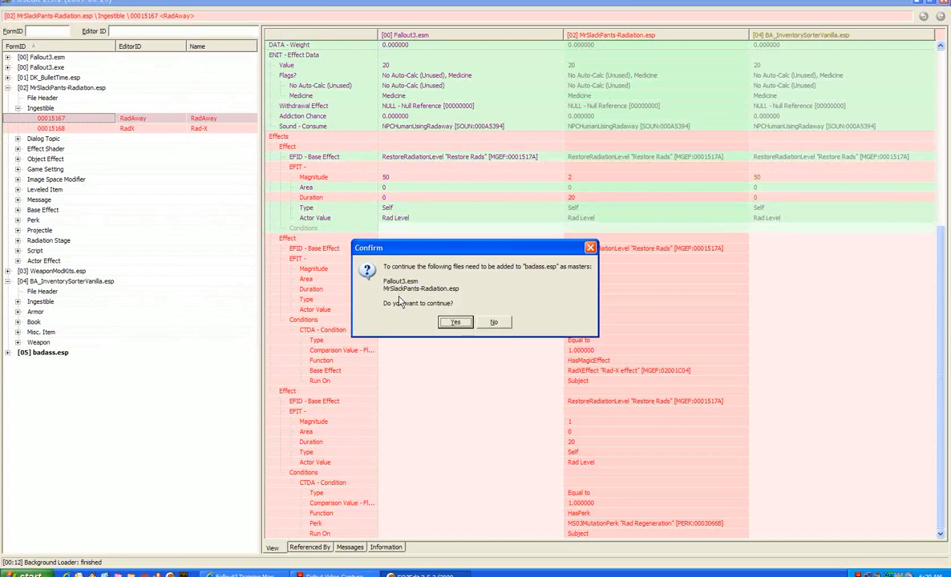
click(455, 322)
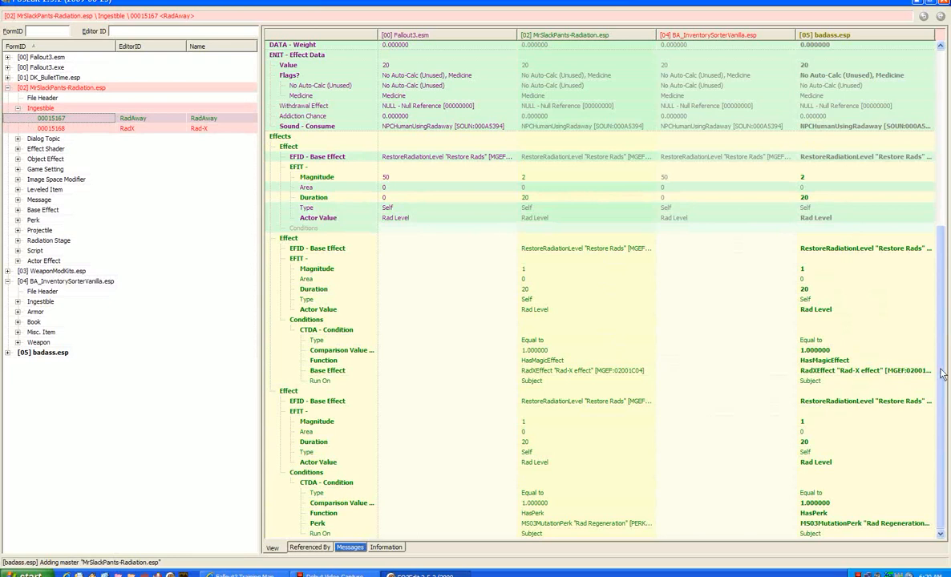
- Copy the FULL - Name value "~~~~~RadAway" from BA_InventorySorterVanilla.esp into the badass.esp RadAway record and check the remaining fields
mouse_move(943, 373)
mouse_down()
mouse_move(946, 335)
mouse_move(950, 376)
mouse_up()
scroll(878, 229, up, 7)
scroll(886, 88, up, 3)
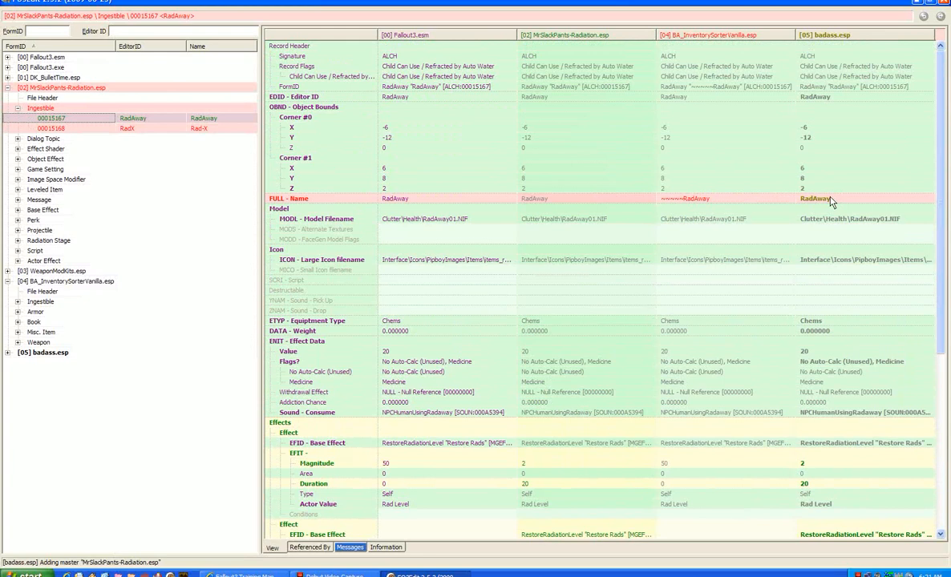
click(718, 202)
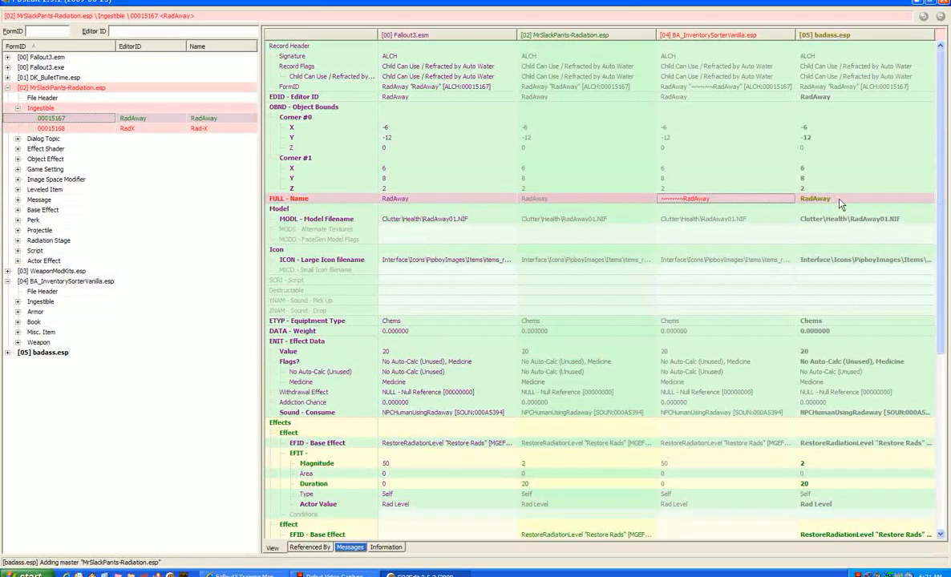
drag(717, 201, 839, 200)
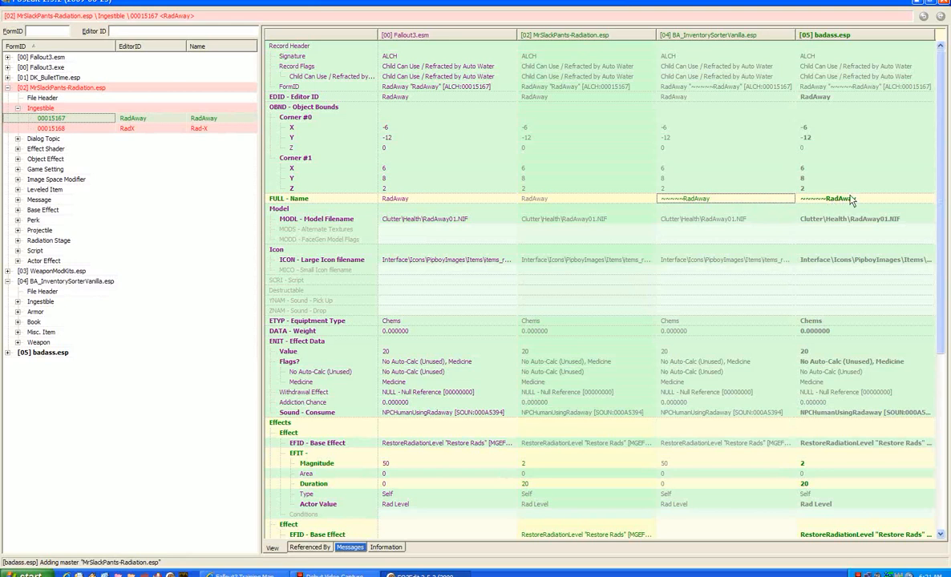
scroll(946, 261, down, 4)
scroll(946, 261, down, 5)
scroll(876, 112, up, 9)
- Copy MrSlackPants-Radiation.esp's Rad-X ingestible record as an override into badass.esp
click(205, 132)
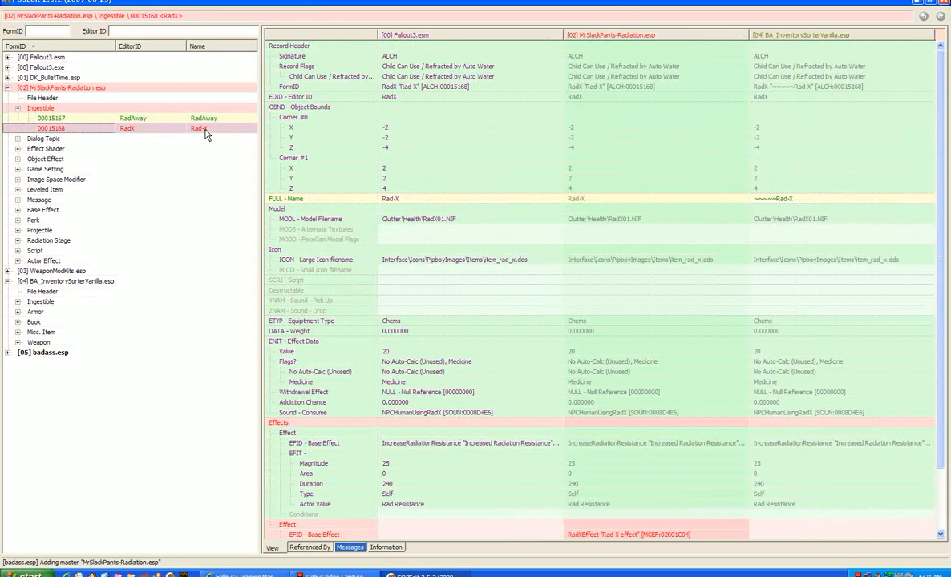
right_click(205, 131)
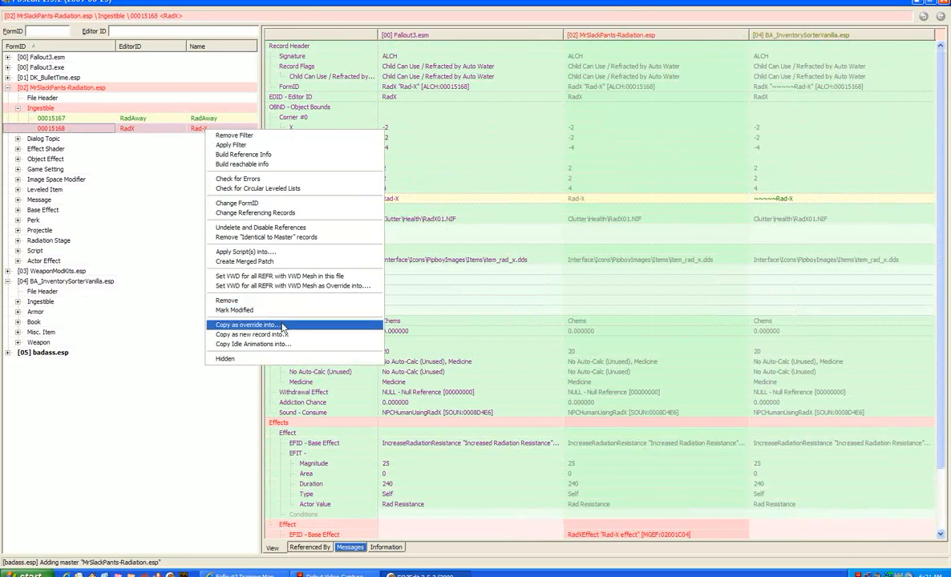
click(281, 325)
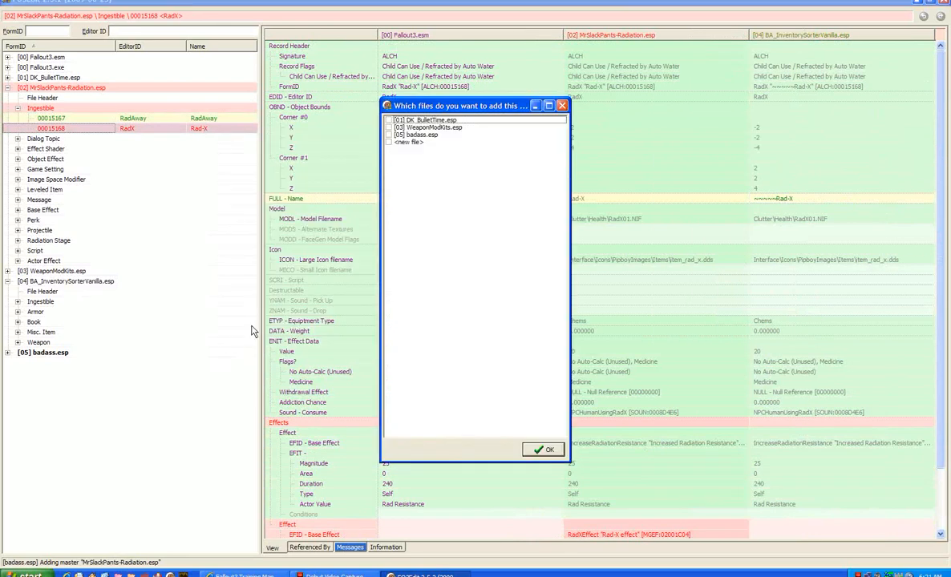
click(389, 134)
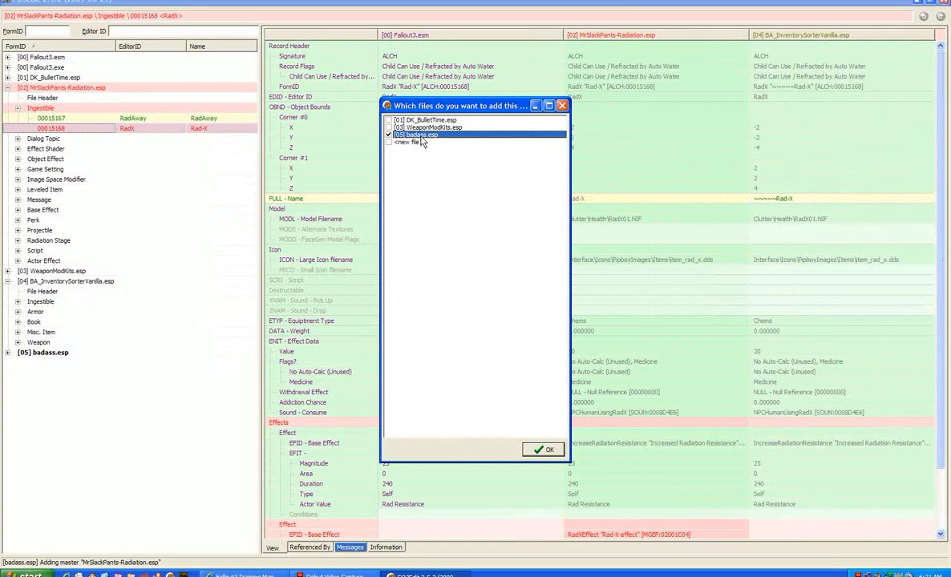
click(545, 450)
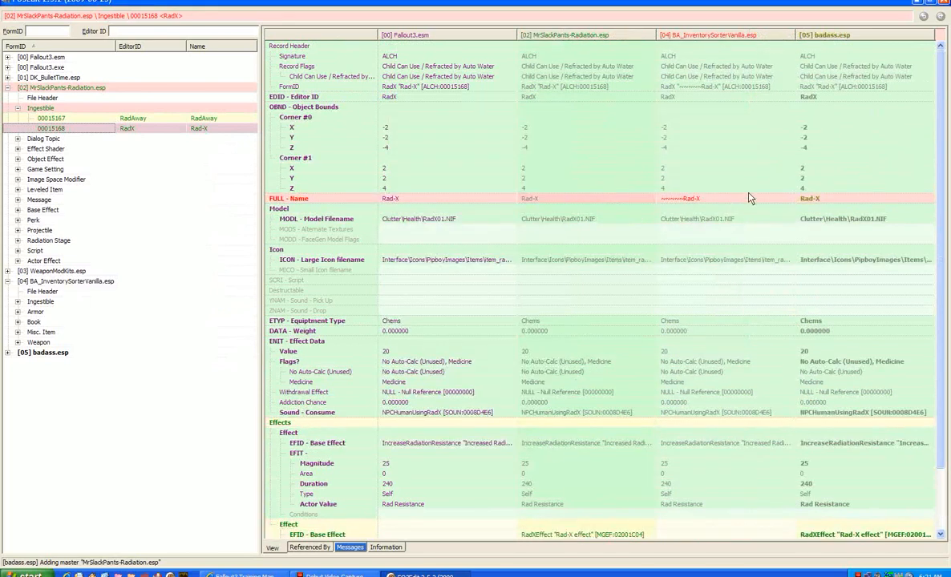
- Copy the FULL - Name value "~~~~~Rad-X" from BA_InventorySorterVanilla.esp into the badass.esp Rad-X record, and reselect the RadAway record
scroll(802, 361, down, 2)
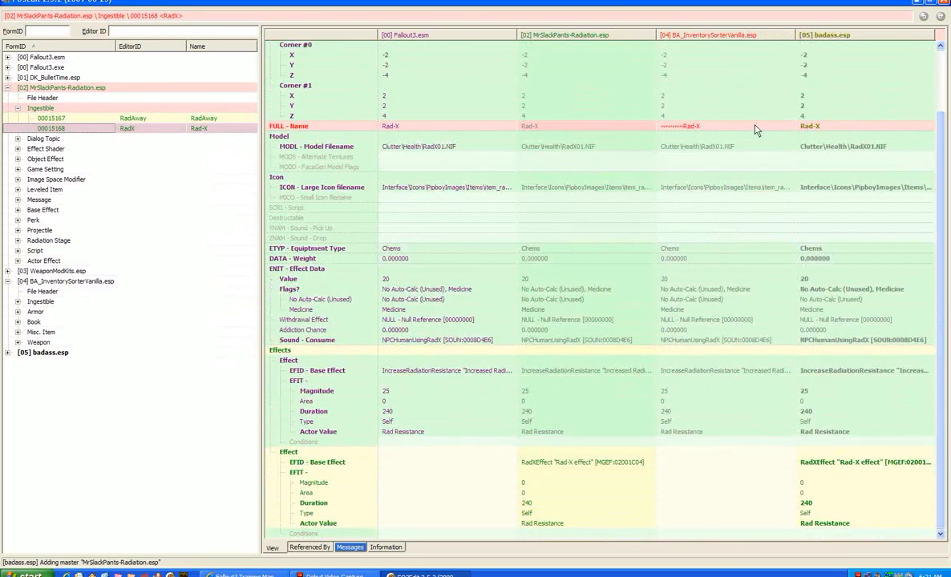
drag(755, 130, 810, 127)
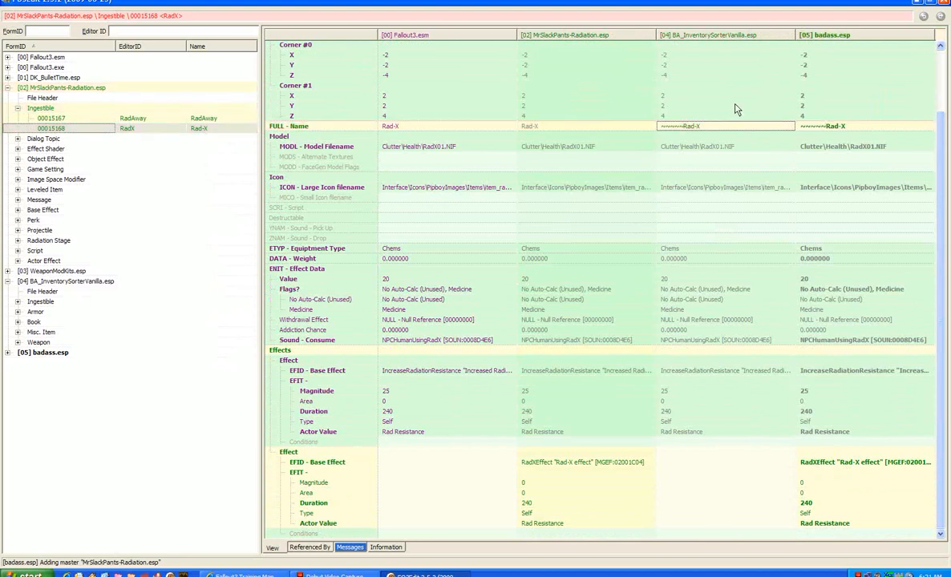
click(192, 118)
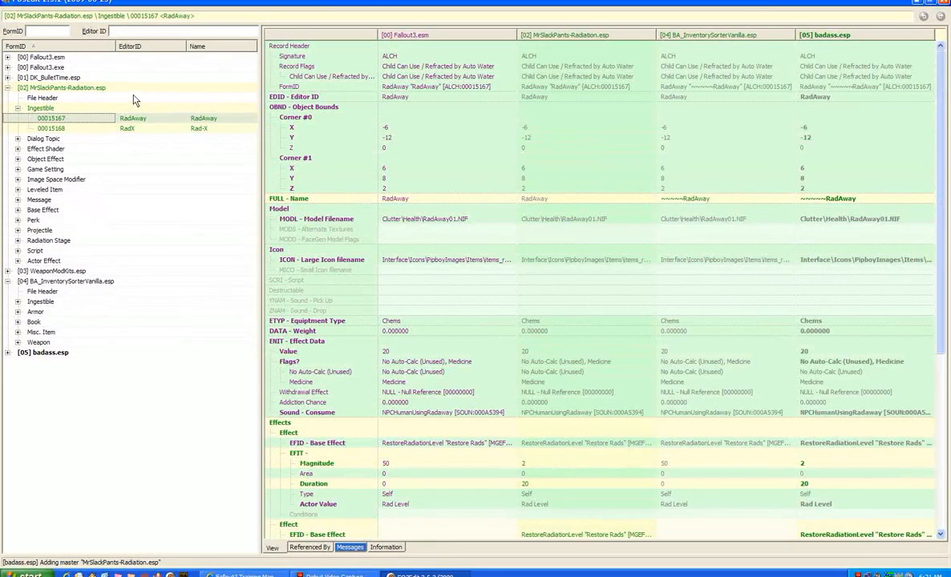
- Collapse MrSlackPants-Radiation.esp and examine the Bullet Time Config and Bullet Time Activator ingestible records in DK_BulletTime.esp
double_click(78, 86)
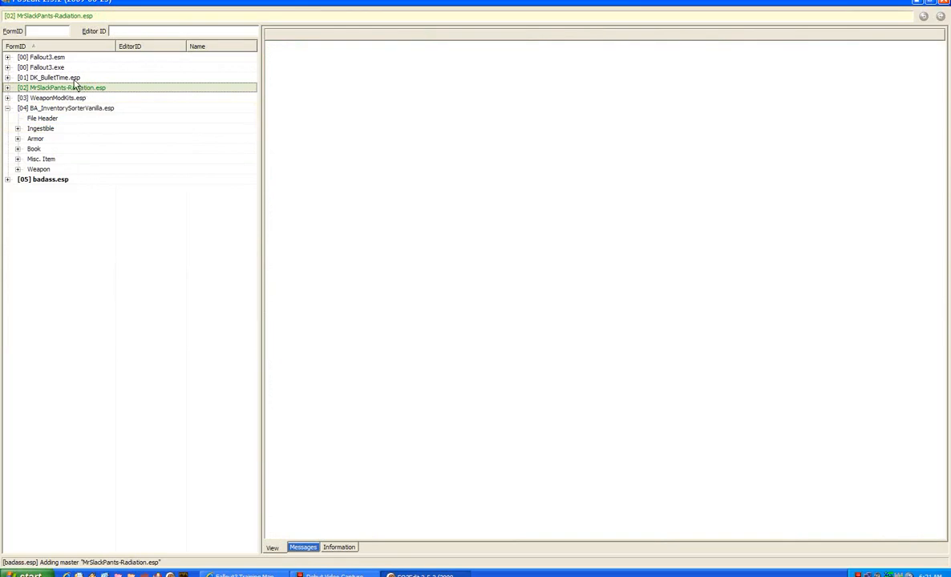
double_click(72, 78)
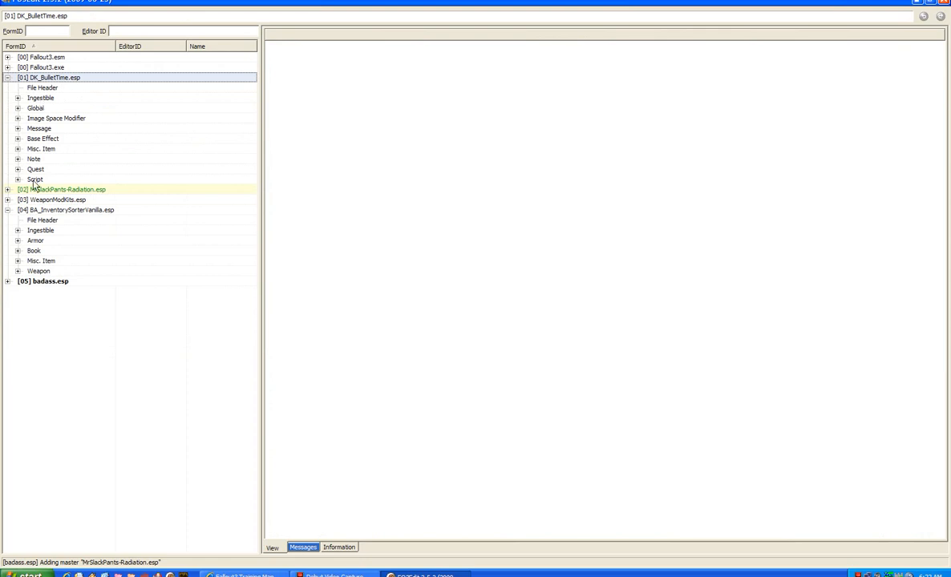
double_click(36, 99)
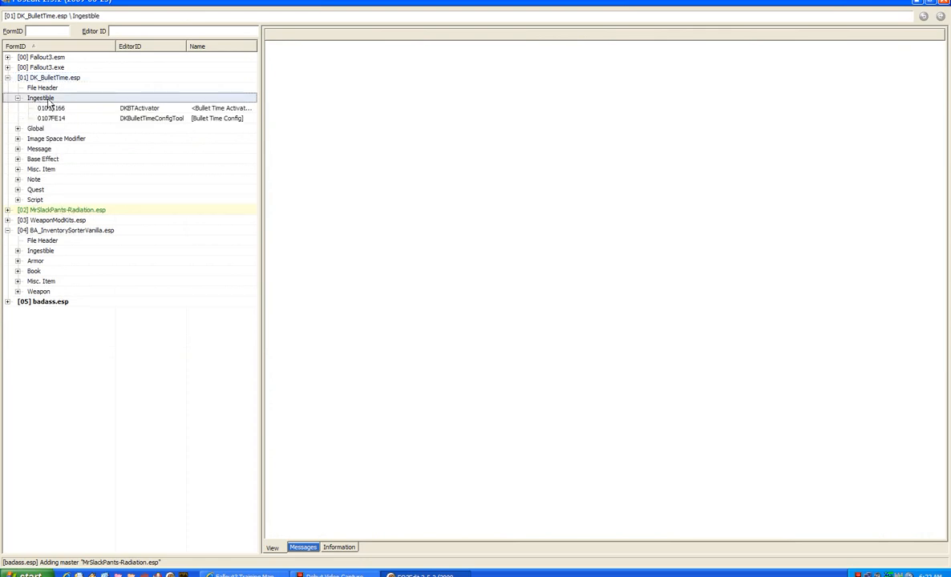
click(213, 120)
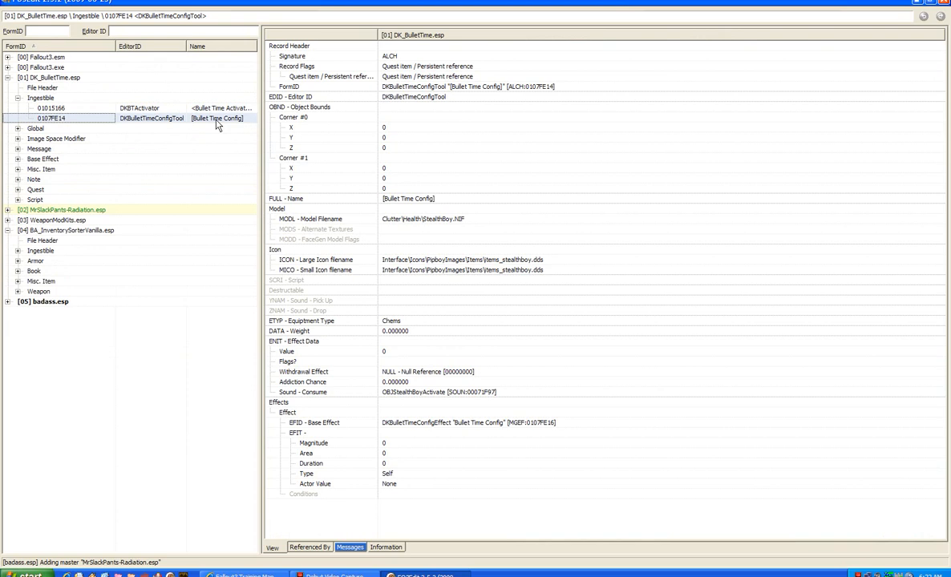
click(204, 107)
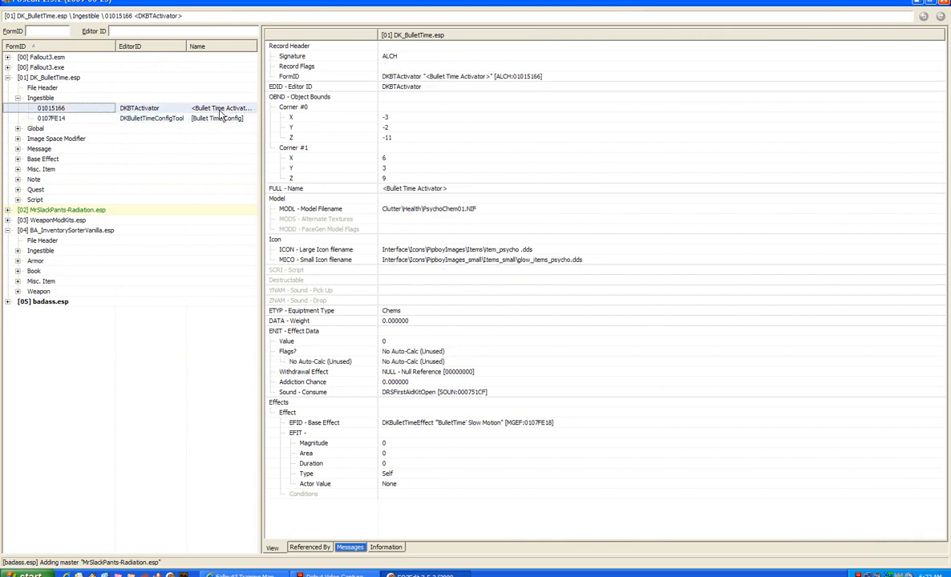
- Copy both DK_BulletTime.esp ingestible records, Bullet Time Activator and Bullet Time Config, as overrides into badass.esp, accepting DK_BulletTime.esp as a master
click(217, 120)
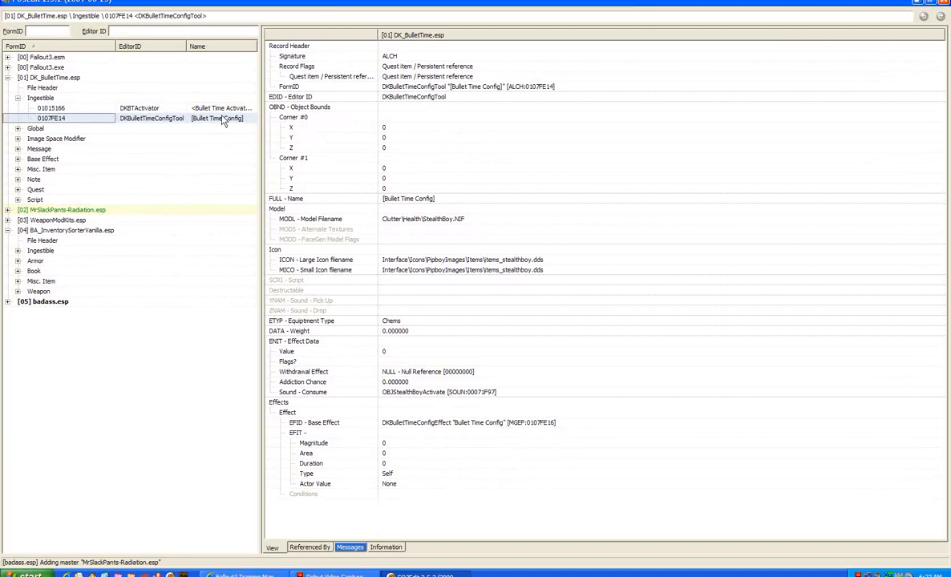
click(197, 108)
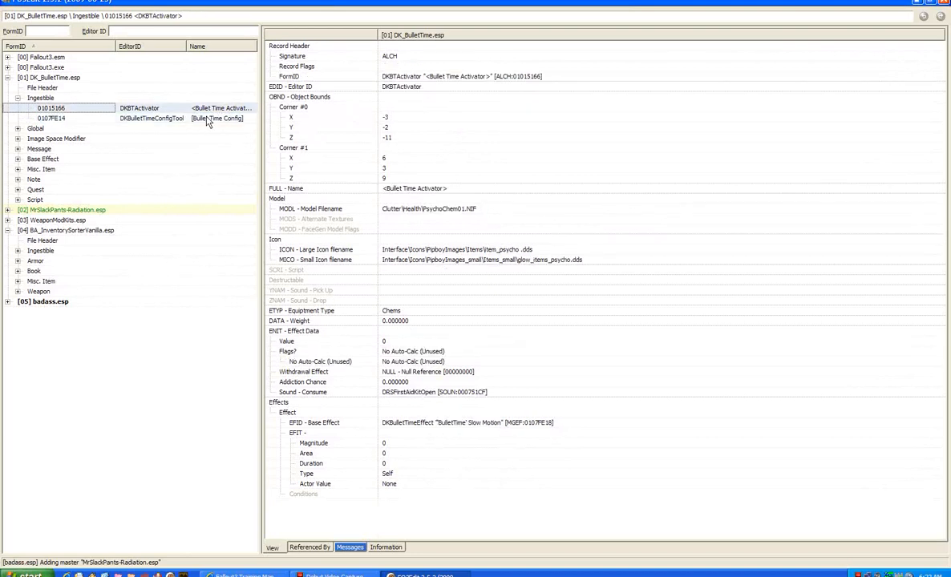
click(207, 121)
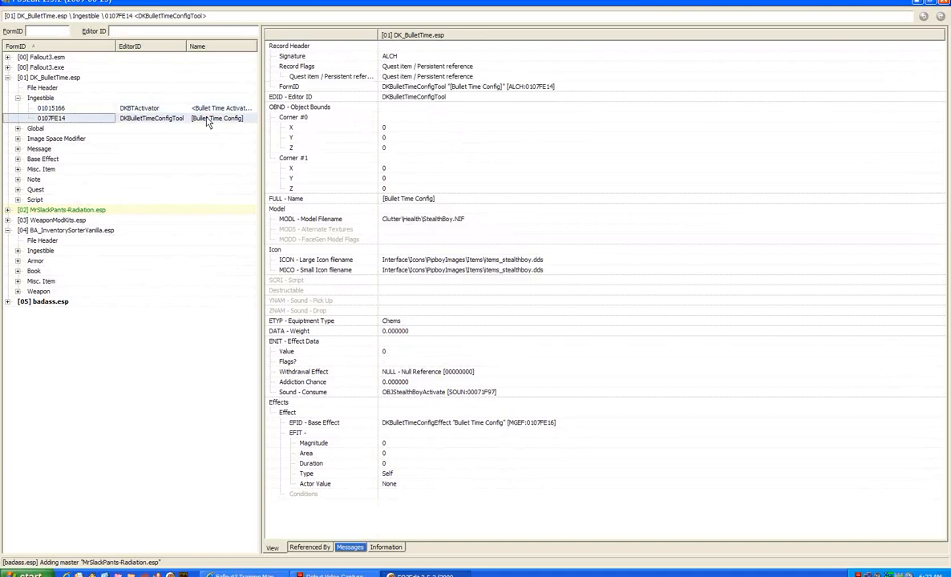
click(195, 108)
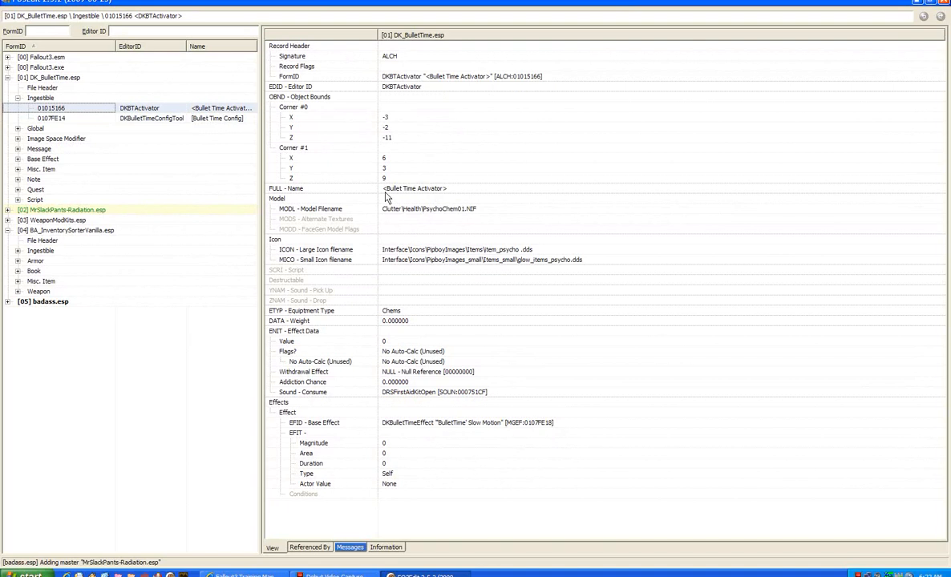
click(183, 120)
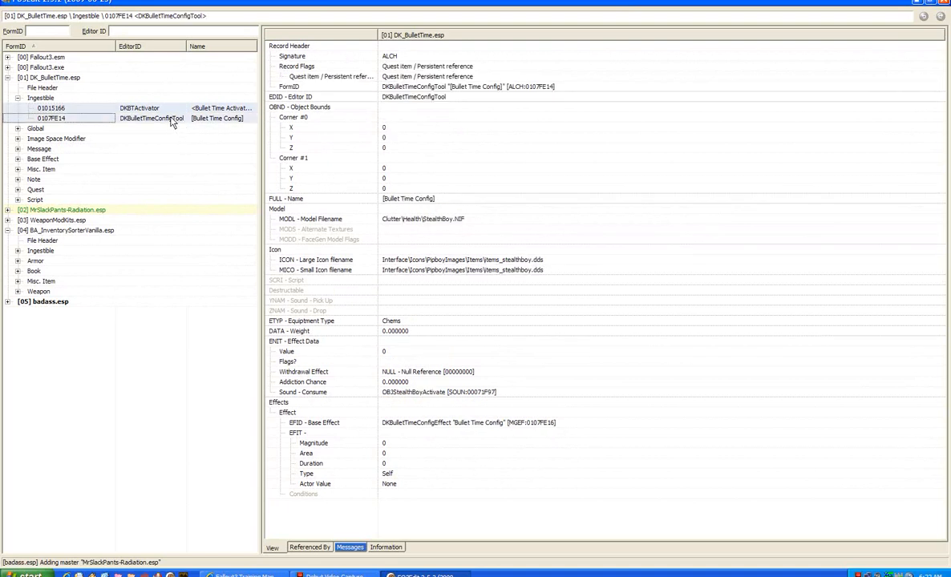
right_click(172, 122)
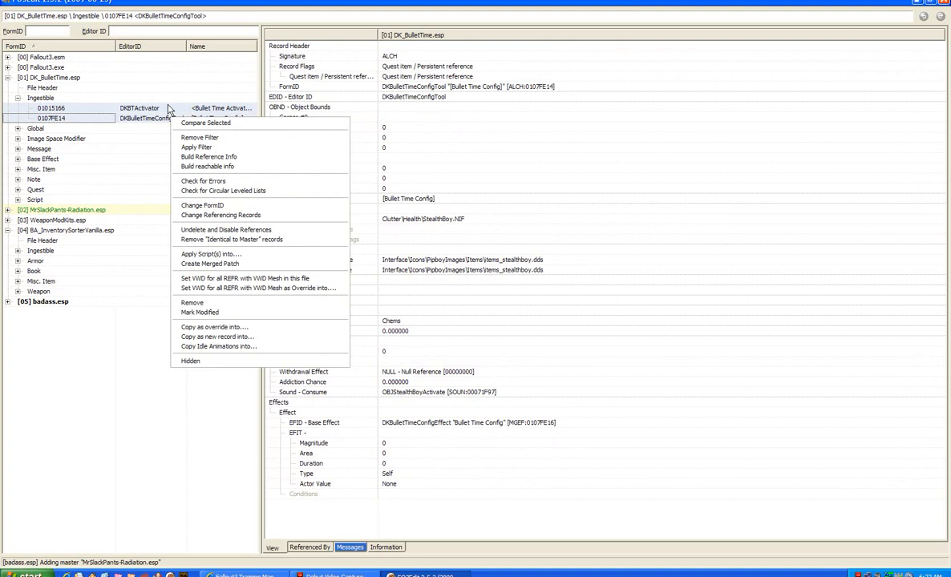
click(239, 328)
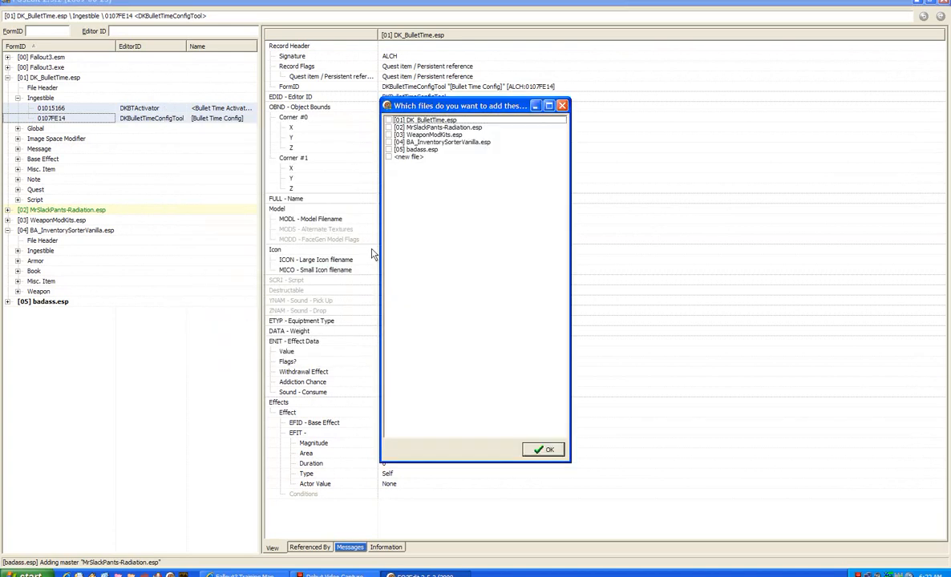
click(390, 150)
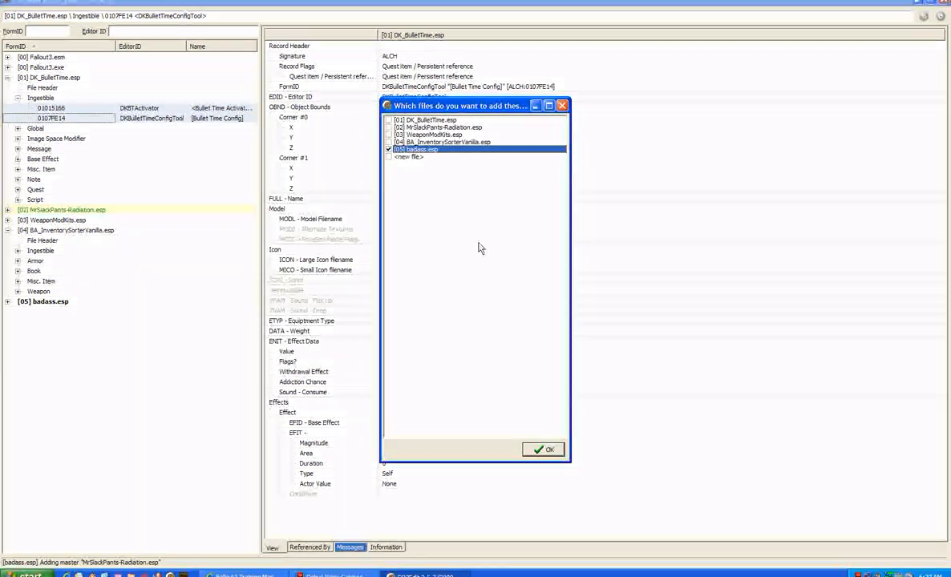
click(545, 450)
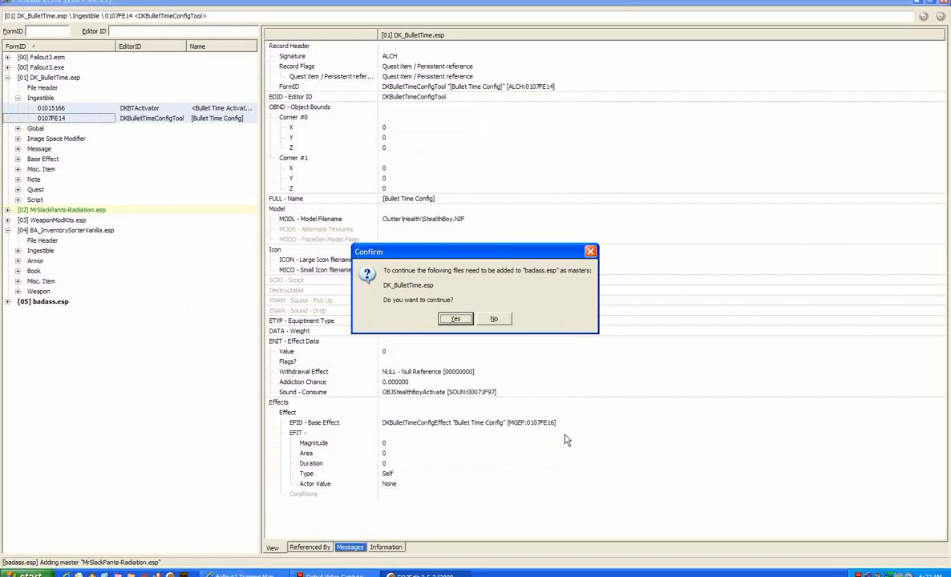
click(462, 321)
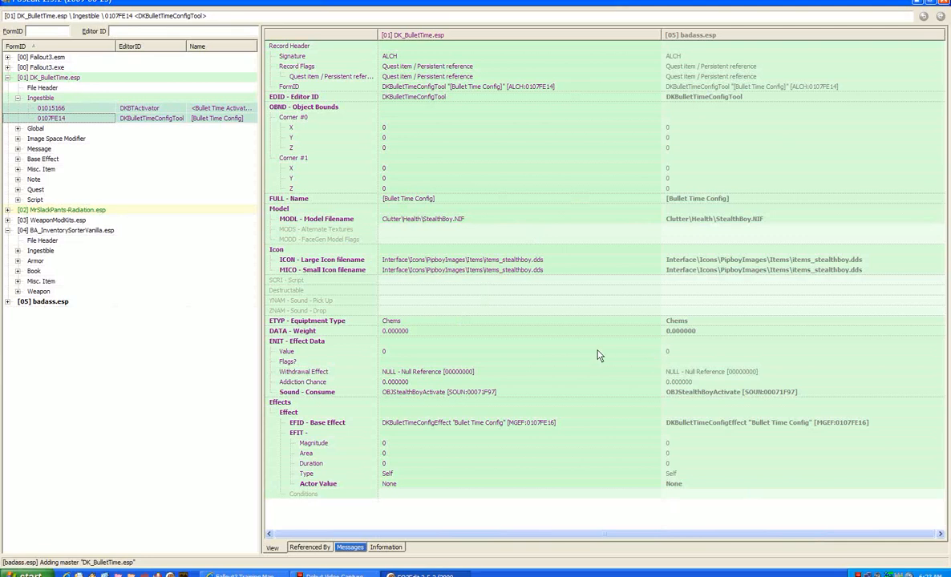
- Set the FULL - Name of the Bullet Time Activator record in badass.esp to "~~~~~~~~<Bullet Time Activator>"
click(205, 122)
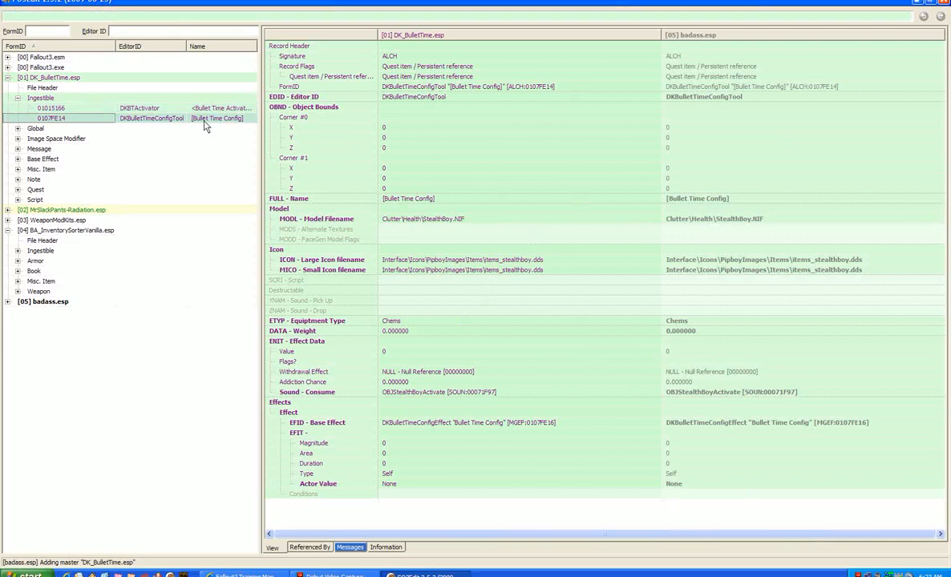
click(196, 109)
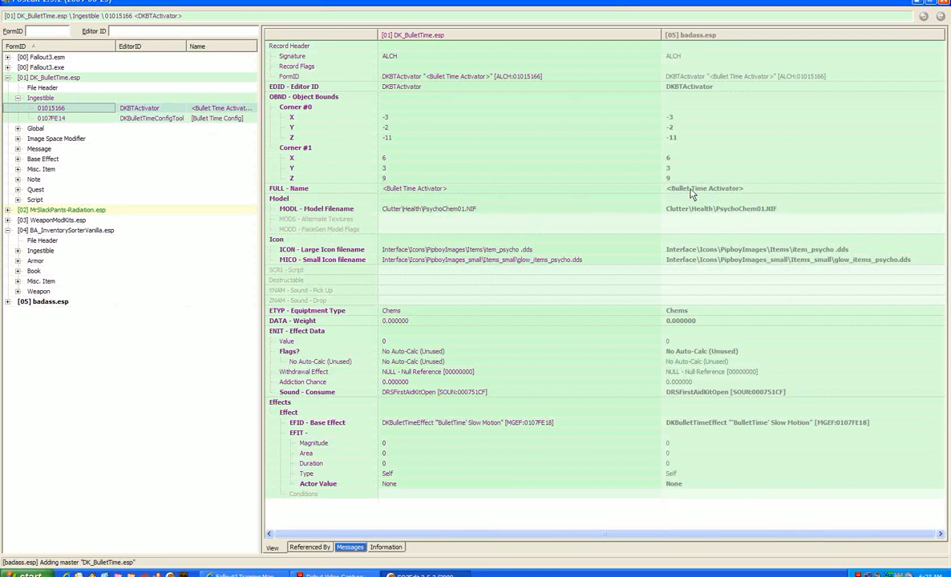
click(671, 190)
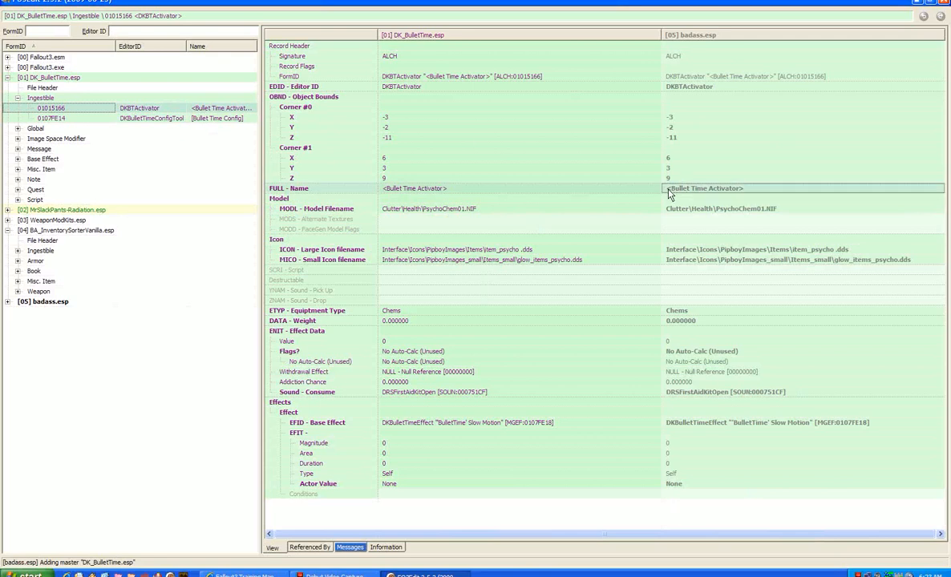
key(Down)
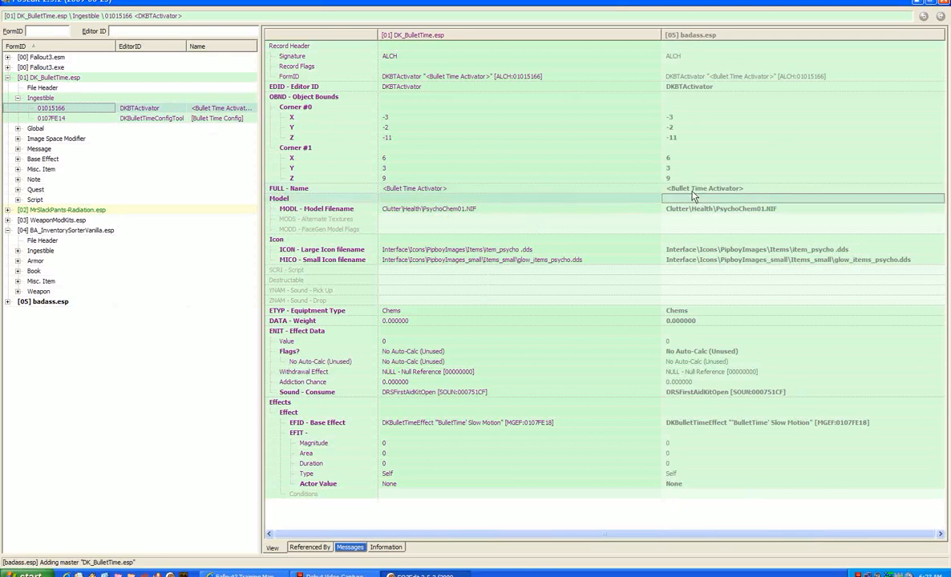
right_click(679, 192)
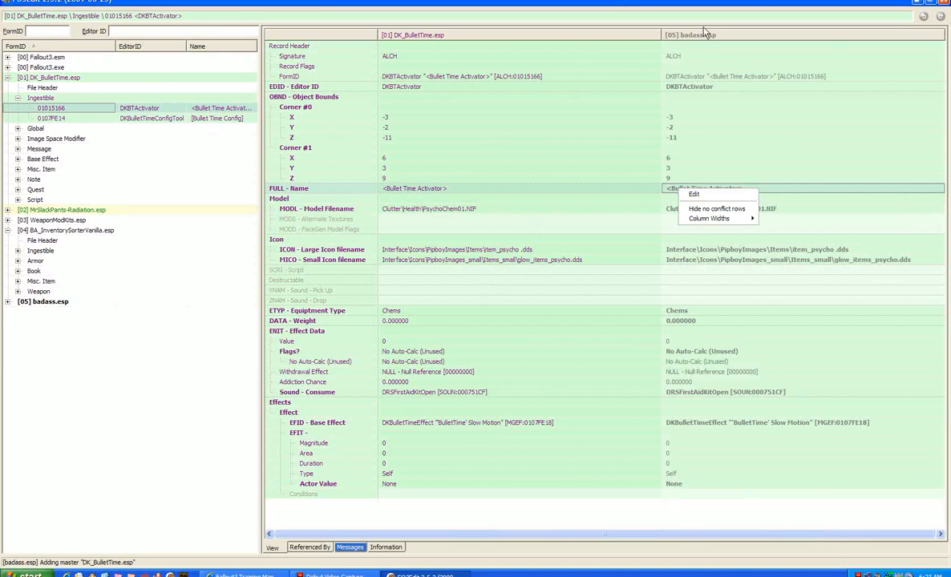
click(709, 197)
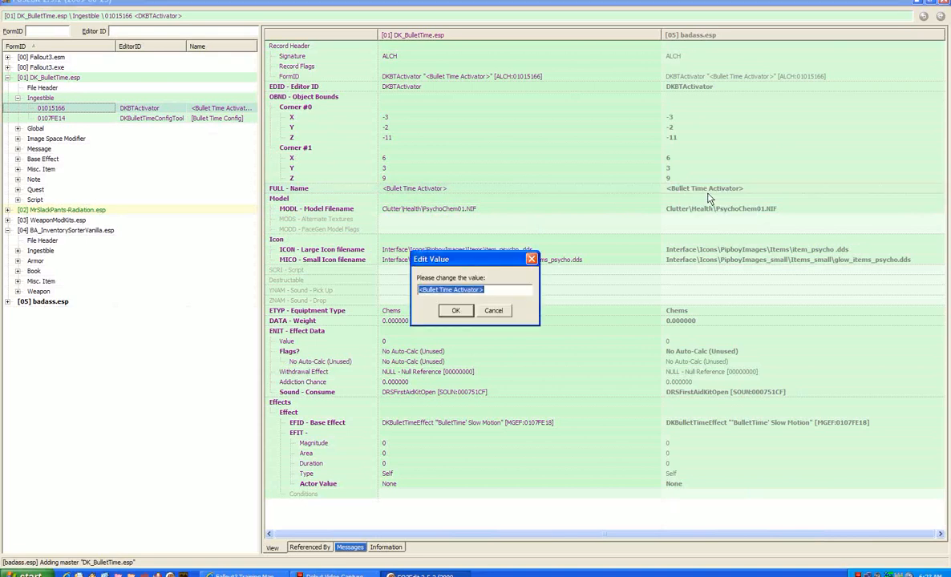
click(421, 290)
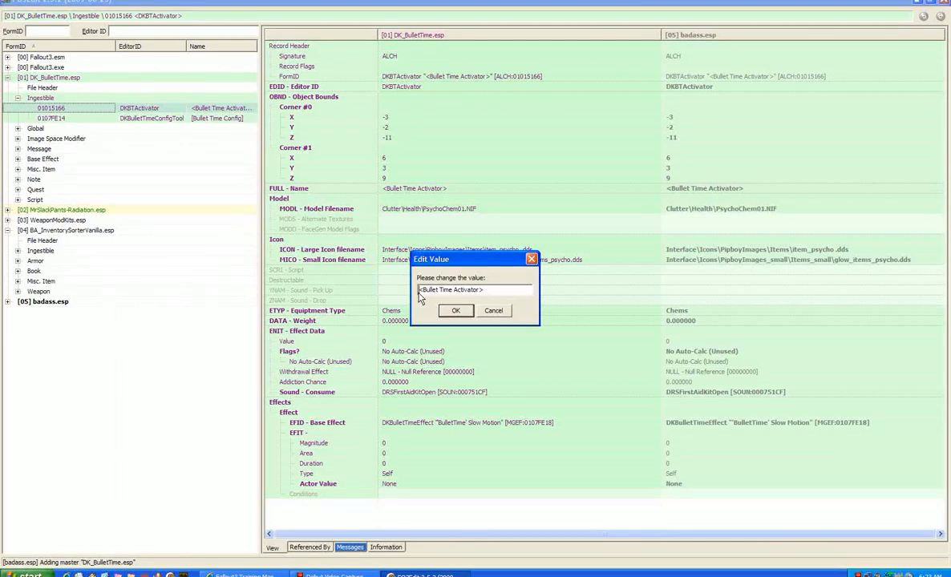
text(~~~~~~~~)
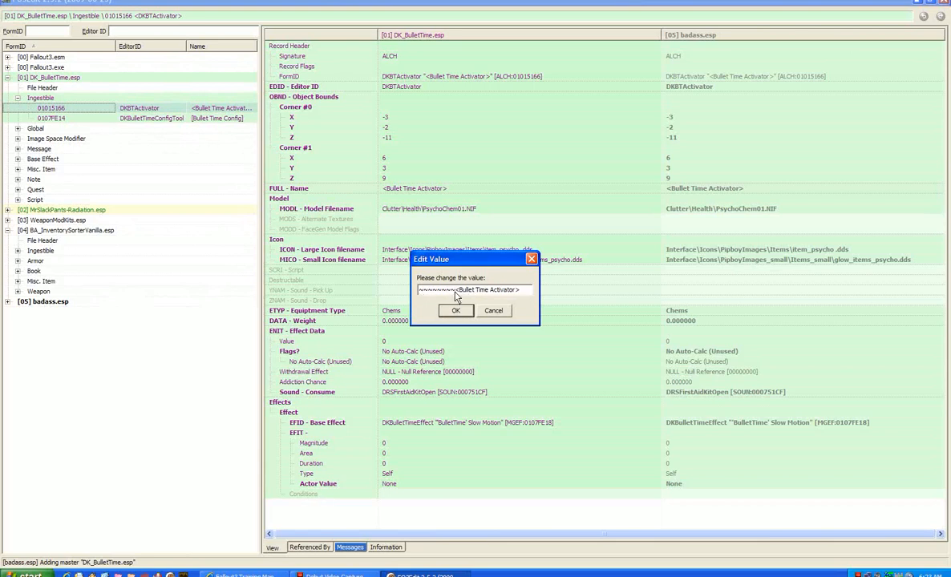
click(455, 312)
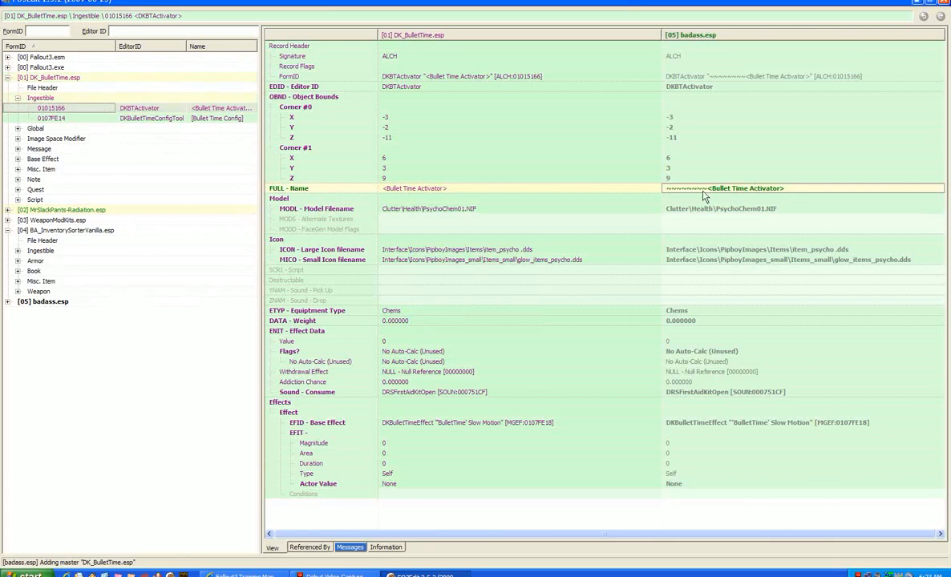
- Set the FULL - Name of the Bullet Time Config record in badass.esp to "~~~~~~~~[Bullet Time Config]"
click(216, 120)
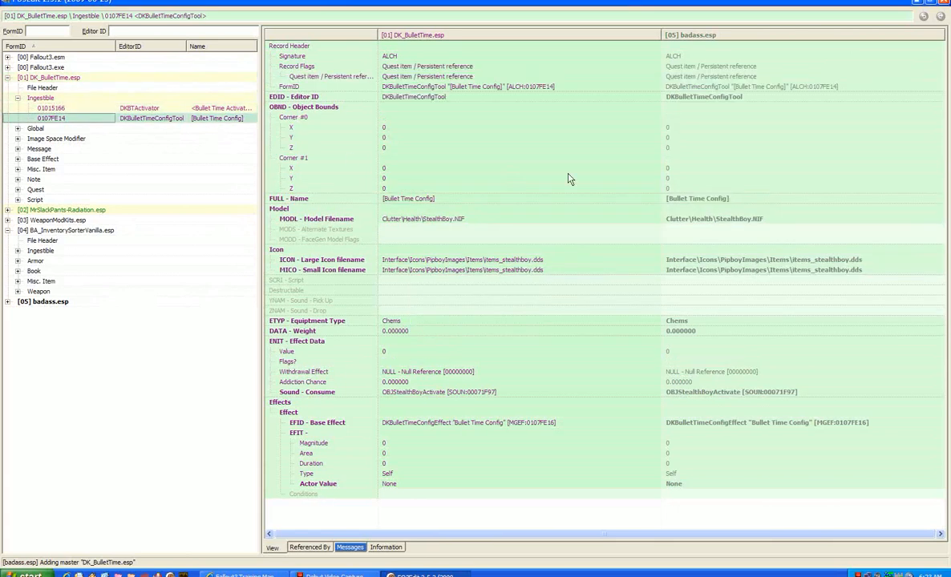
right_click(667, 202)
click(683, 203)
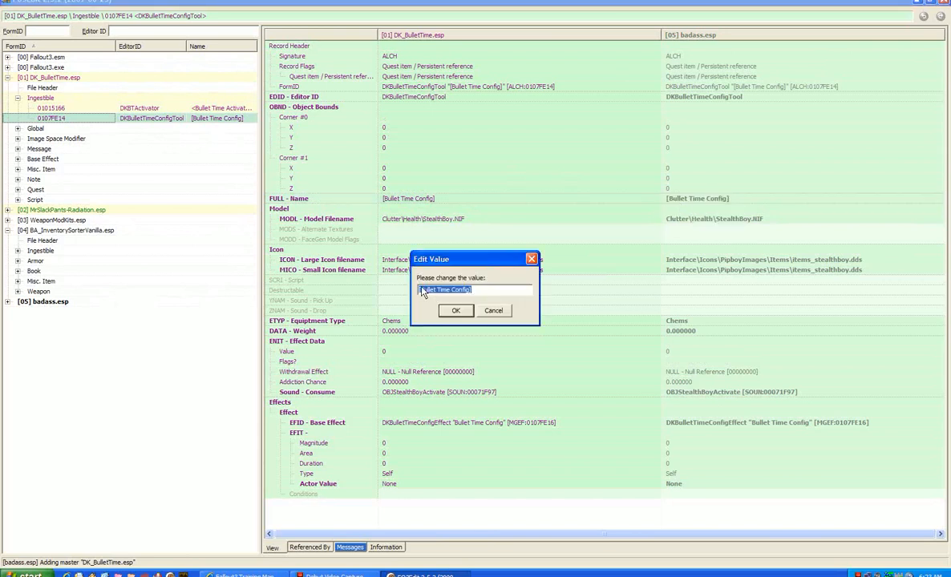
click(421, 292)
text(~~~~~~~~~)
click(455, 311)
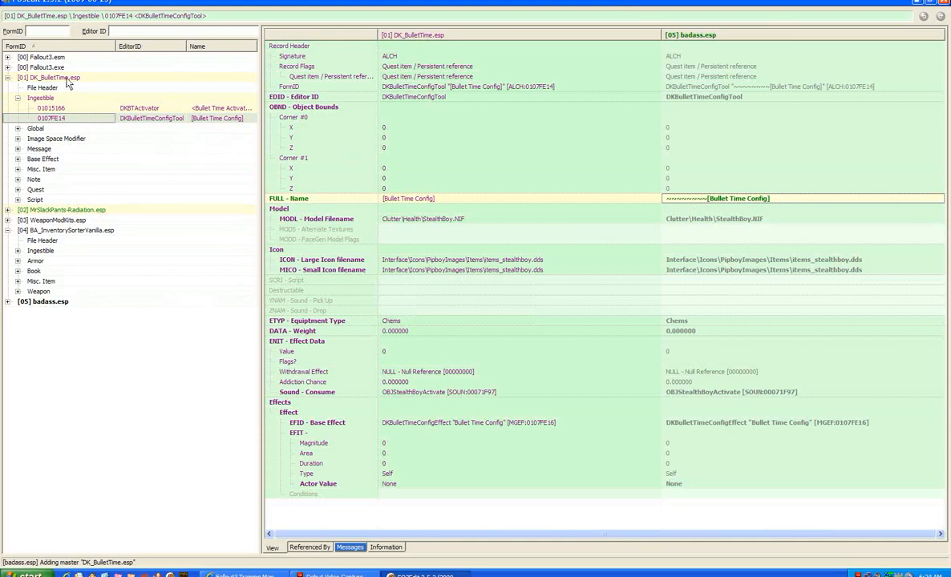
- Recheck the Bullet Time Activator record, collapse DK_BulletTime.esp, and expand the Weapon group of WeaponModKits.esp
click(217, 109)
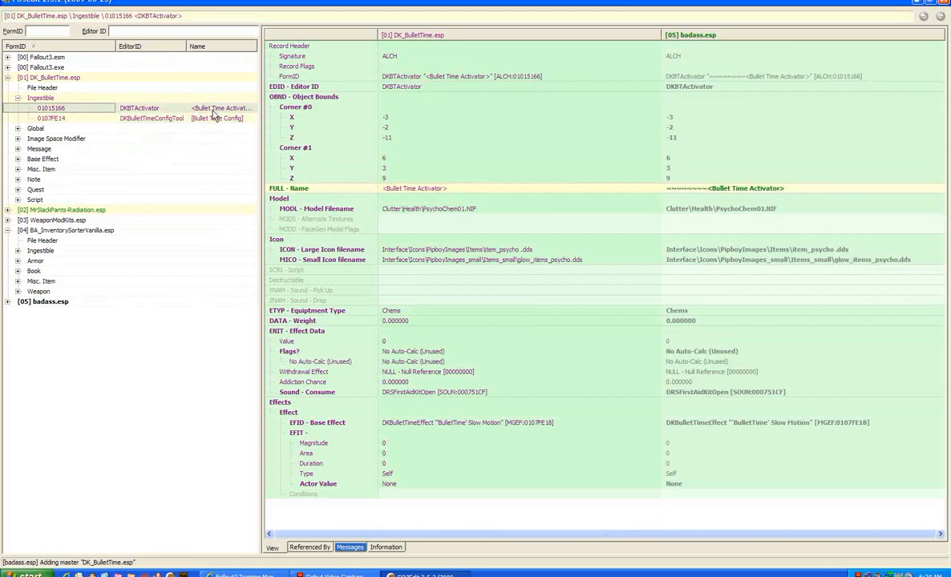
click(63, 79)
double_click(64, 80)
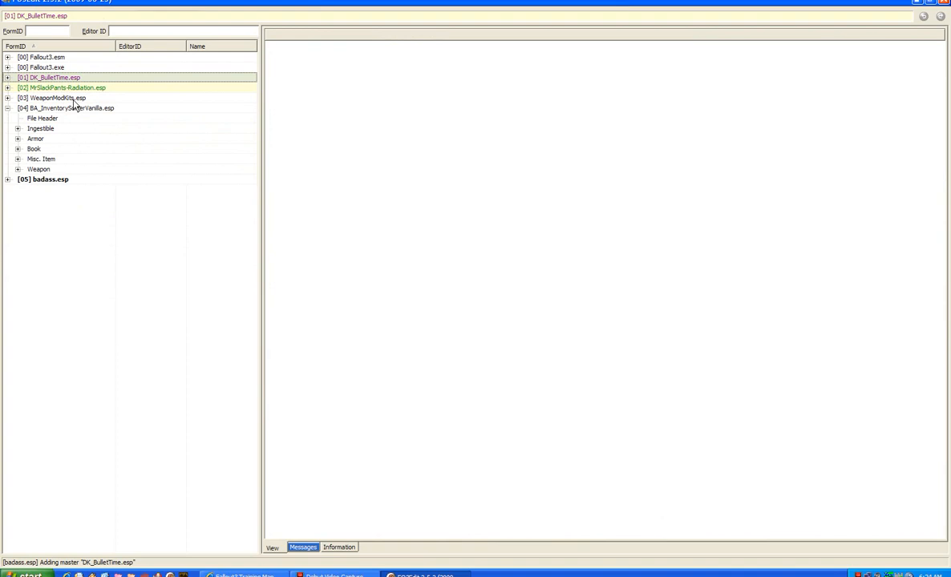
double_click(73, 101)
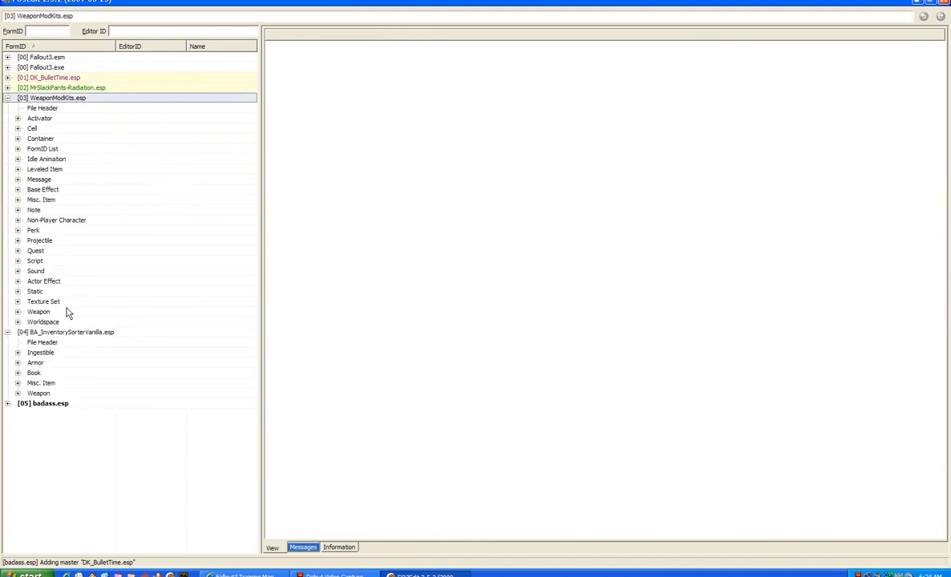
double_click(40, 312)
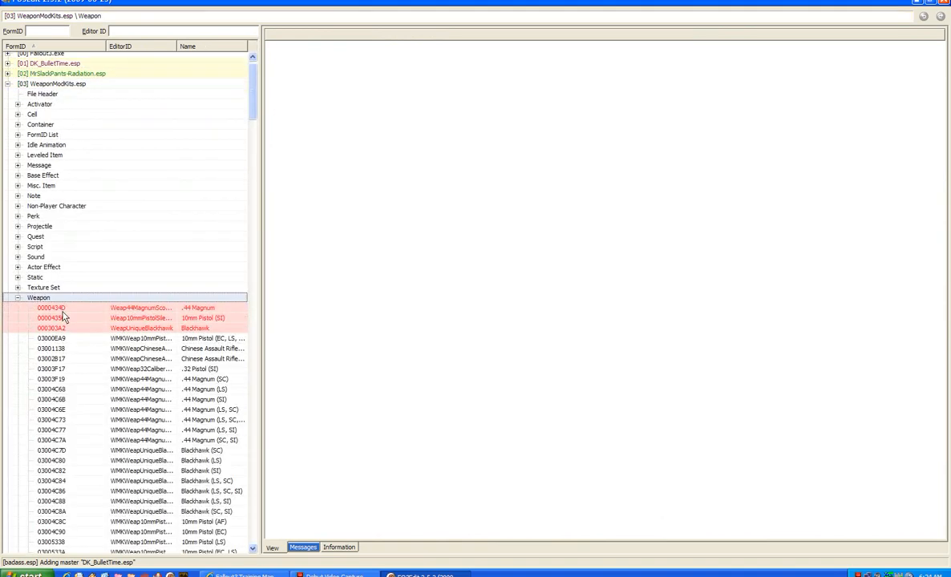
- Copy WeaponModKits.esp's Weap44MagnumScoped weapon record as an override into badass.esp, accepting WeaponModKits.esp as a master
click(189, 309)
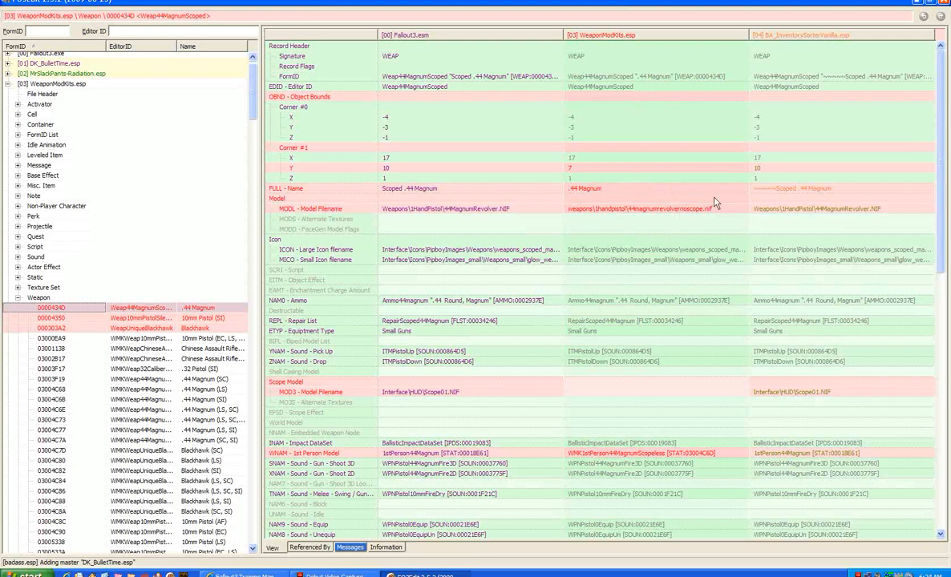
right_click(215, 309)
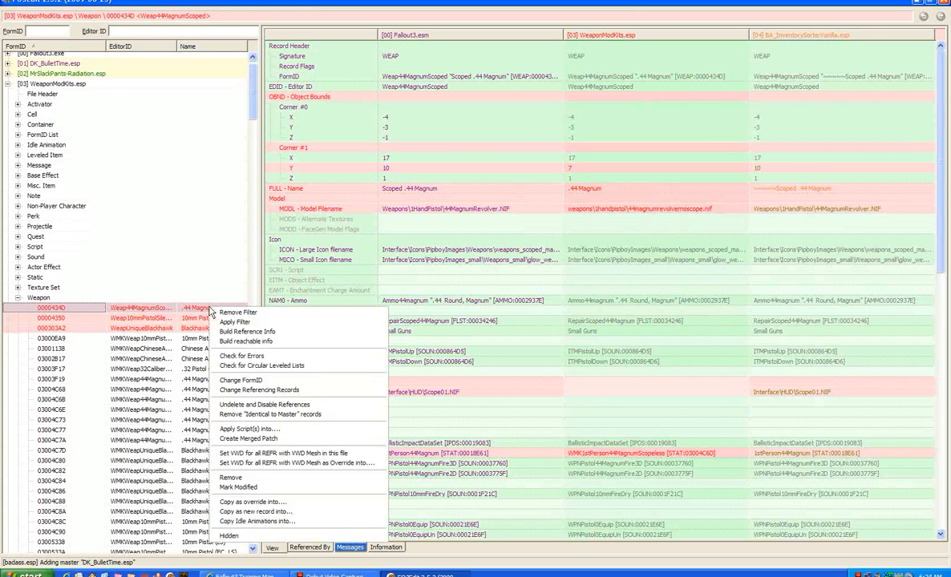
click(298, 503)
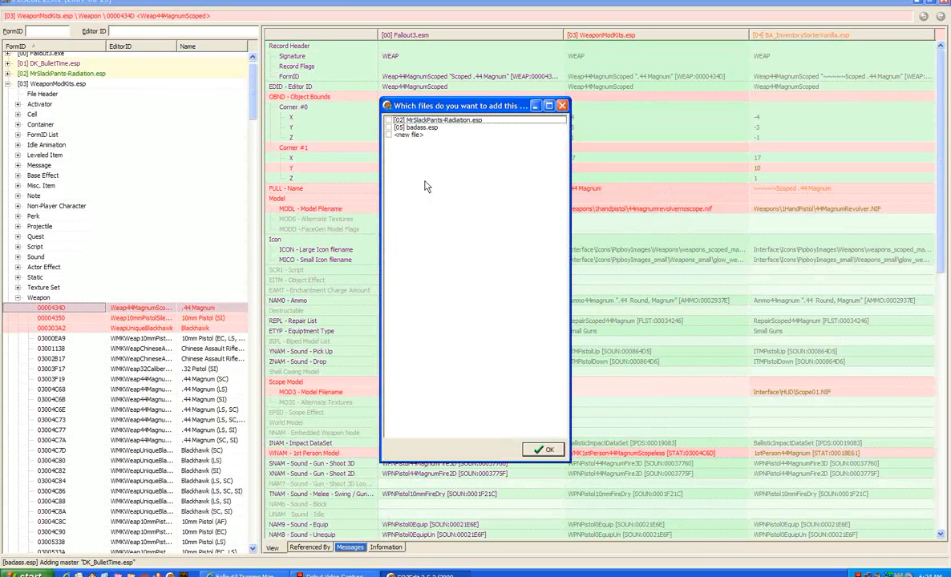
click(389, 127)
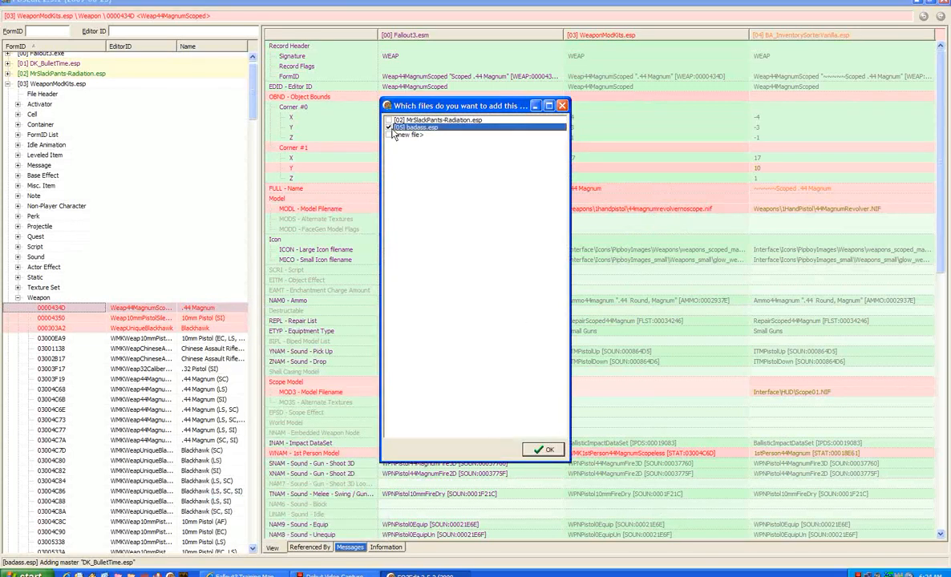
click(549, 451)
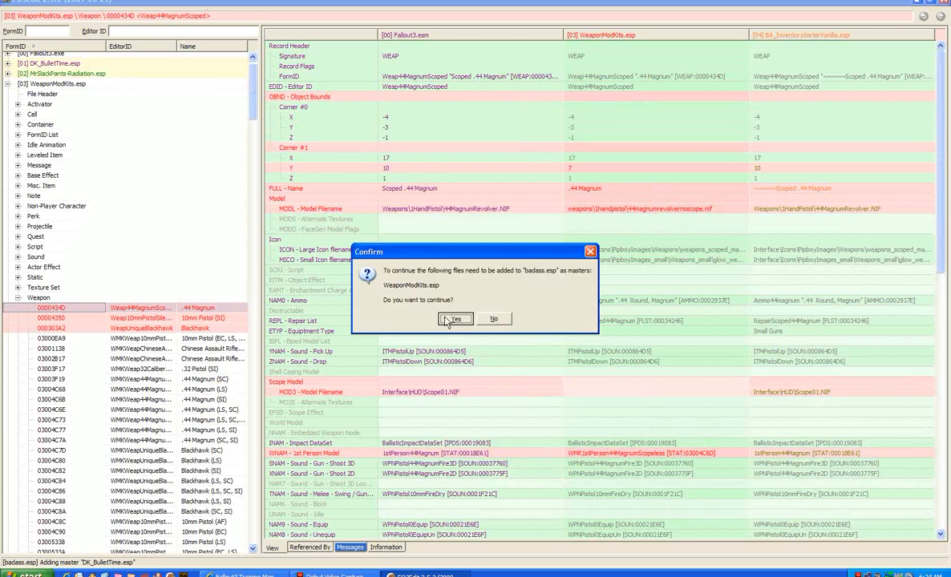
click(437, 319)
- Compare the Weap44MagnumScoped record's model, scope, flag and sight values across Fallout3.esm, WeaponModKits.esp, BA_InventorySorterVanilla.esp and badass.esp
scroll(872, 100, down, 9)
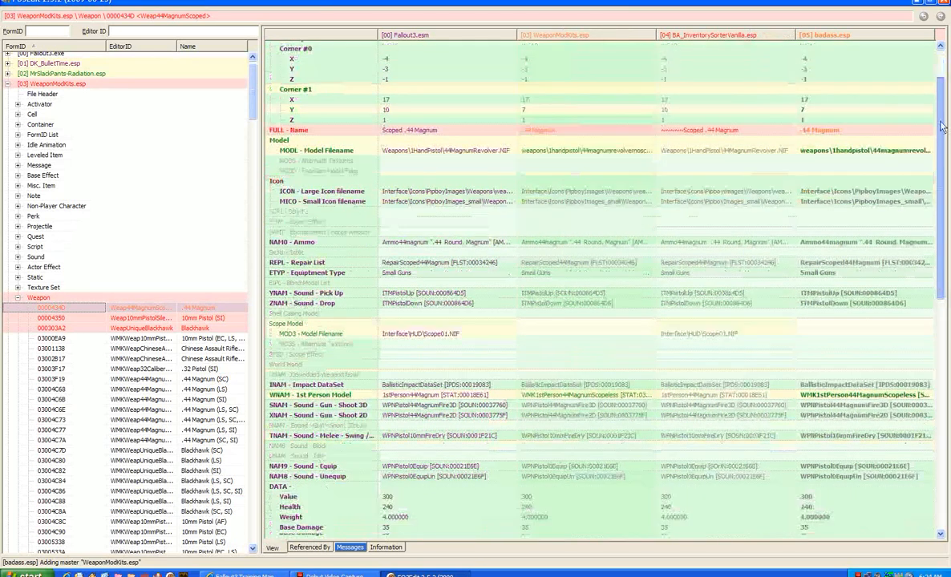
scroll(722, 265, down, 6)
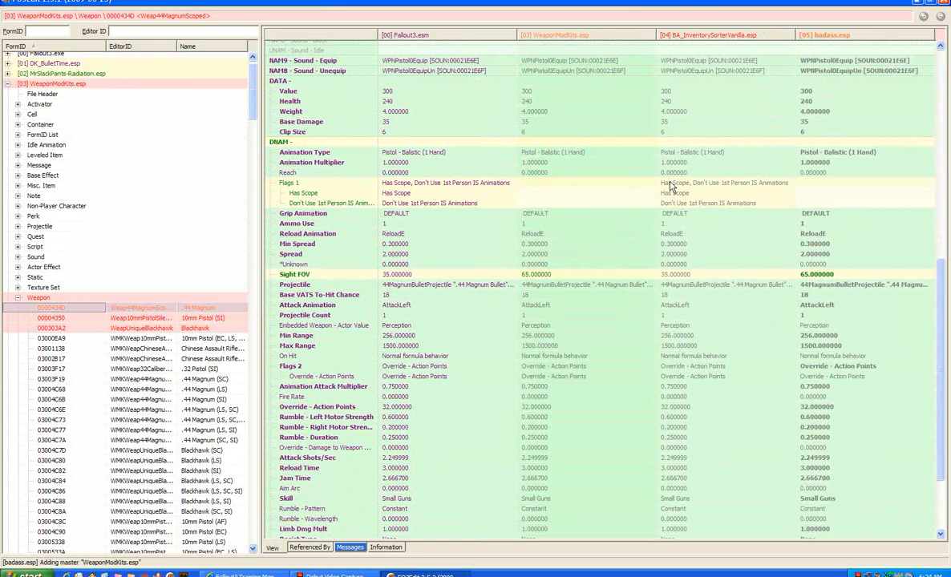
scroll(944, 261, up, 2)
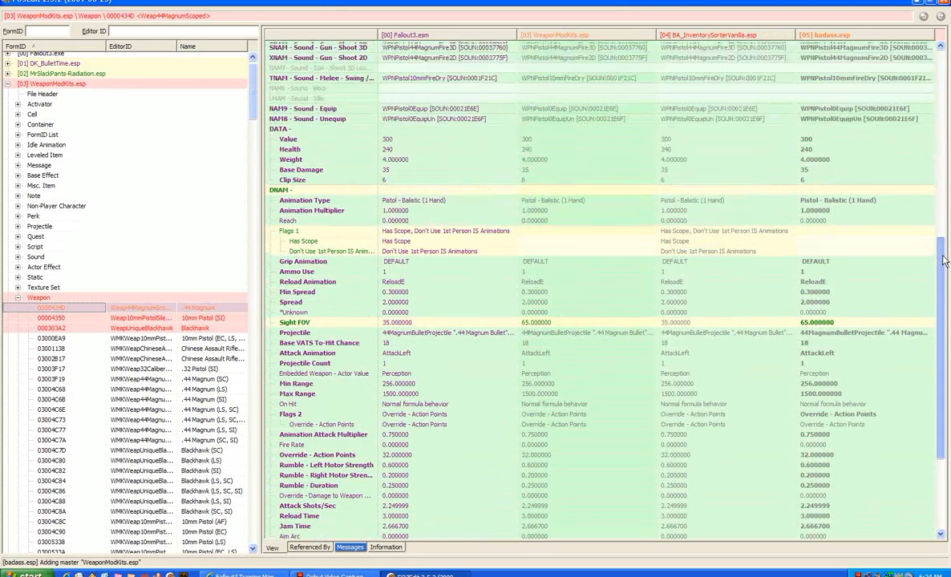
scroll(945, 261, up, 8)
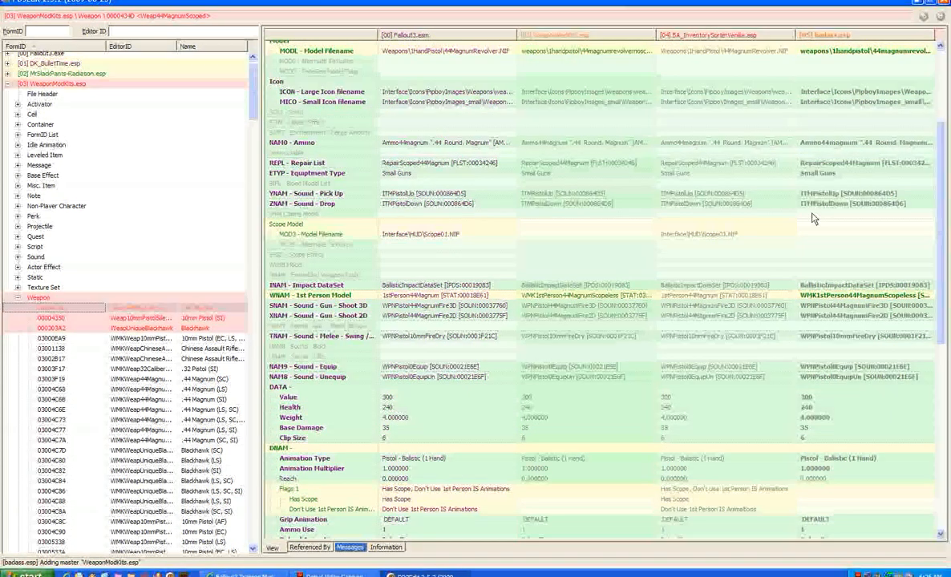
- Copy the tilde sorting prefix from BA_InventorySorterVanilla.esp's FULL - Name value for Weap44MagnumScoped, leaving that plugin's name unedited
drag(941, 214, 946, 129)
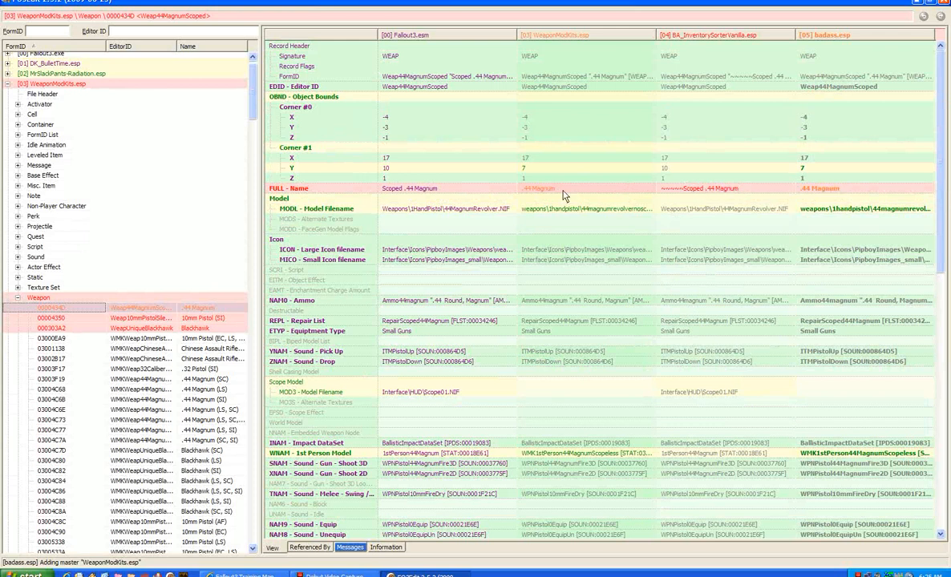
click(700, 191)
right_click(700, 191)
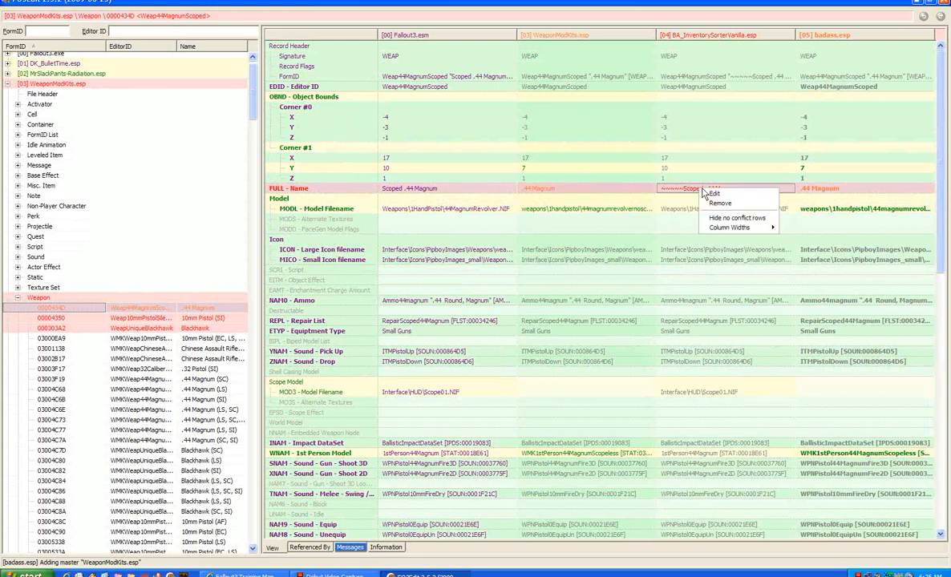
click(717, 194)
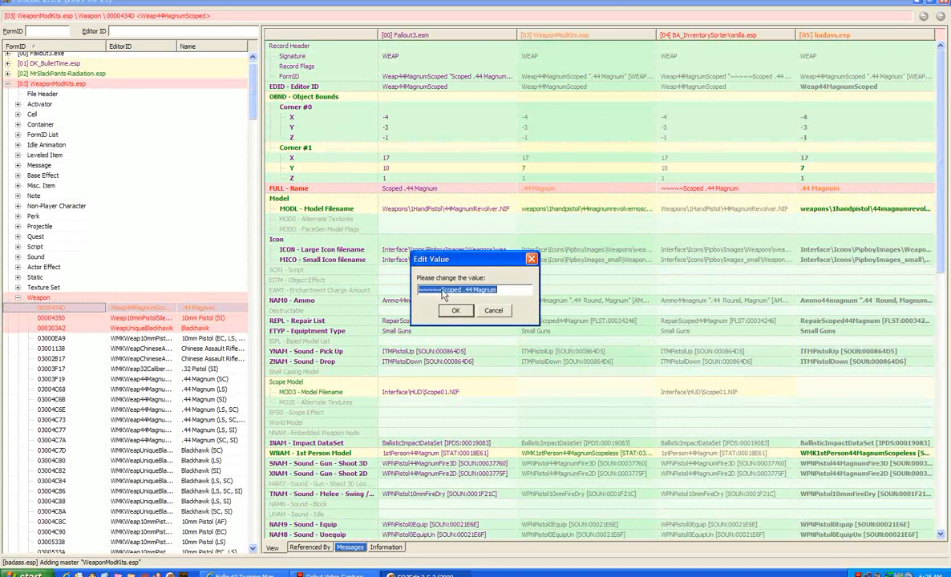
drag(441, 289, 375, 295)
click(492, 311)
- Set the FULL - Name of the Weap44MagnumScoped record in badass.esp to "~~~~~~.44 Magnum"
right_click(825, 190)
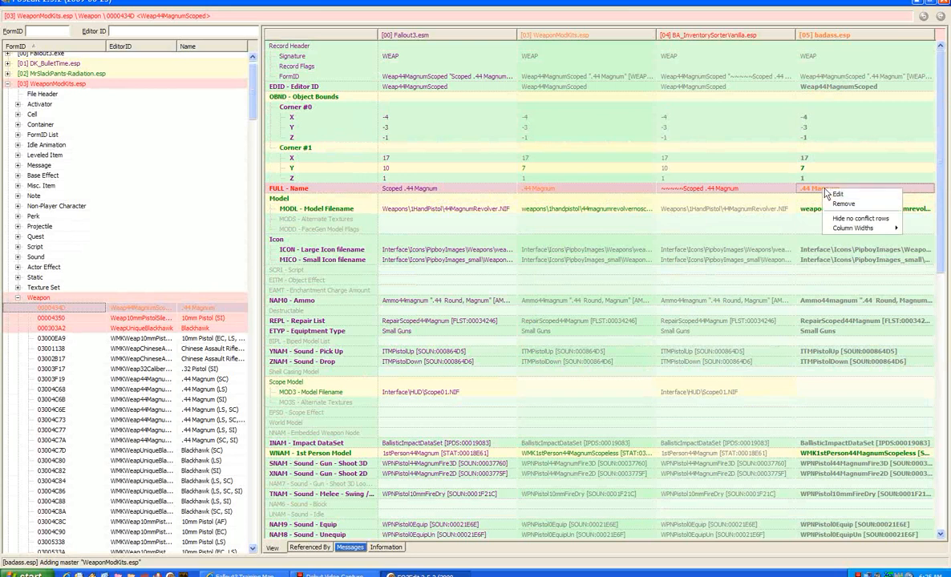
click(837, 194)
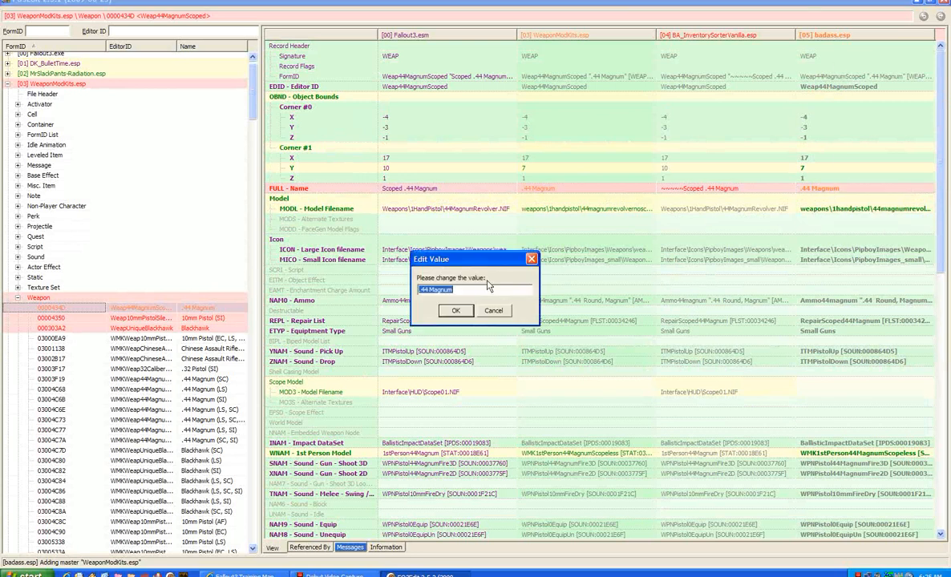
click(434, 291)
text(~~~~~~)
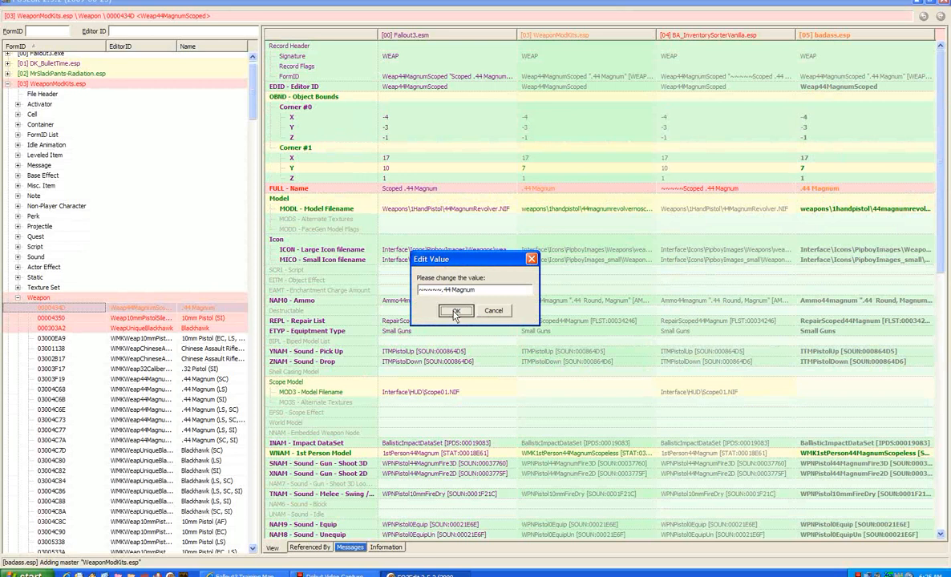
click(455, 314)
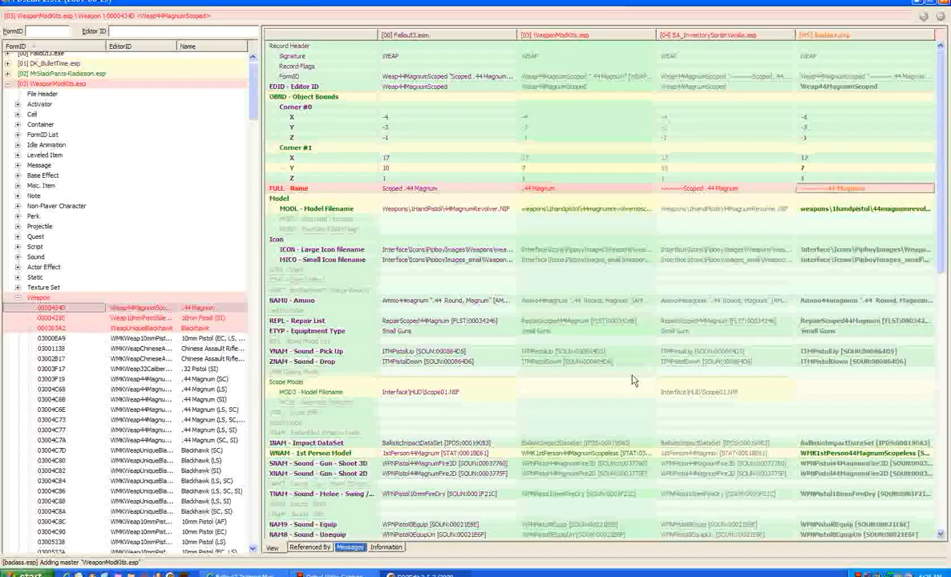
click(337, 575)
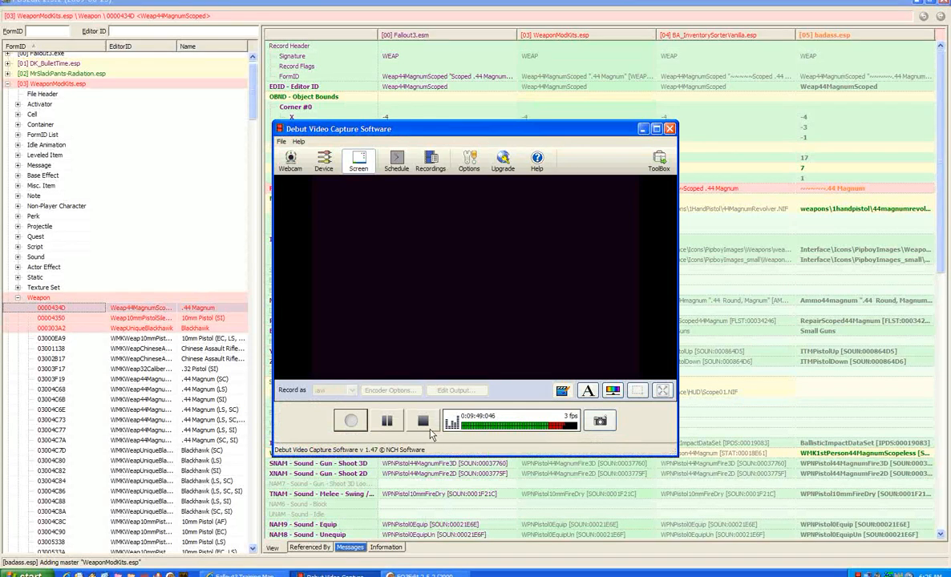